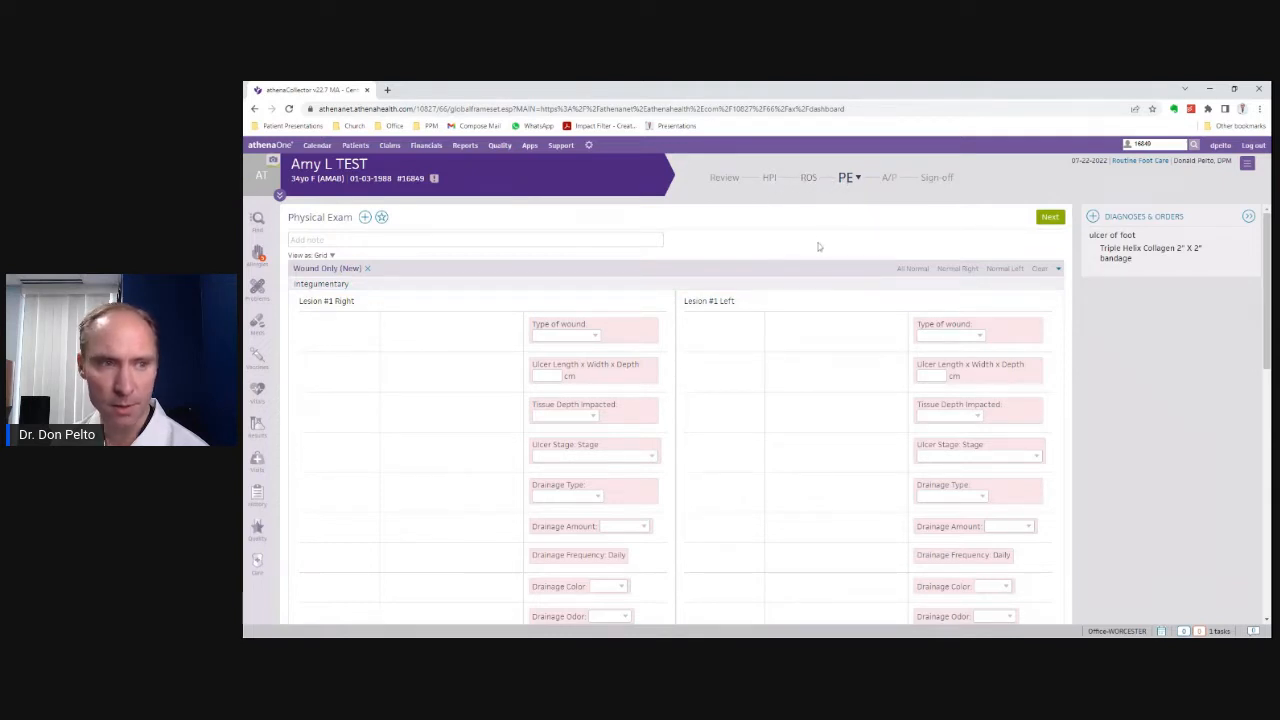
- Set the type of wound for Lesion #1 Left to diabetic foot in the Wound Only (New) exam template
scroll(857, 308, "down", 1)
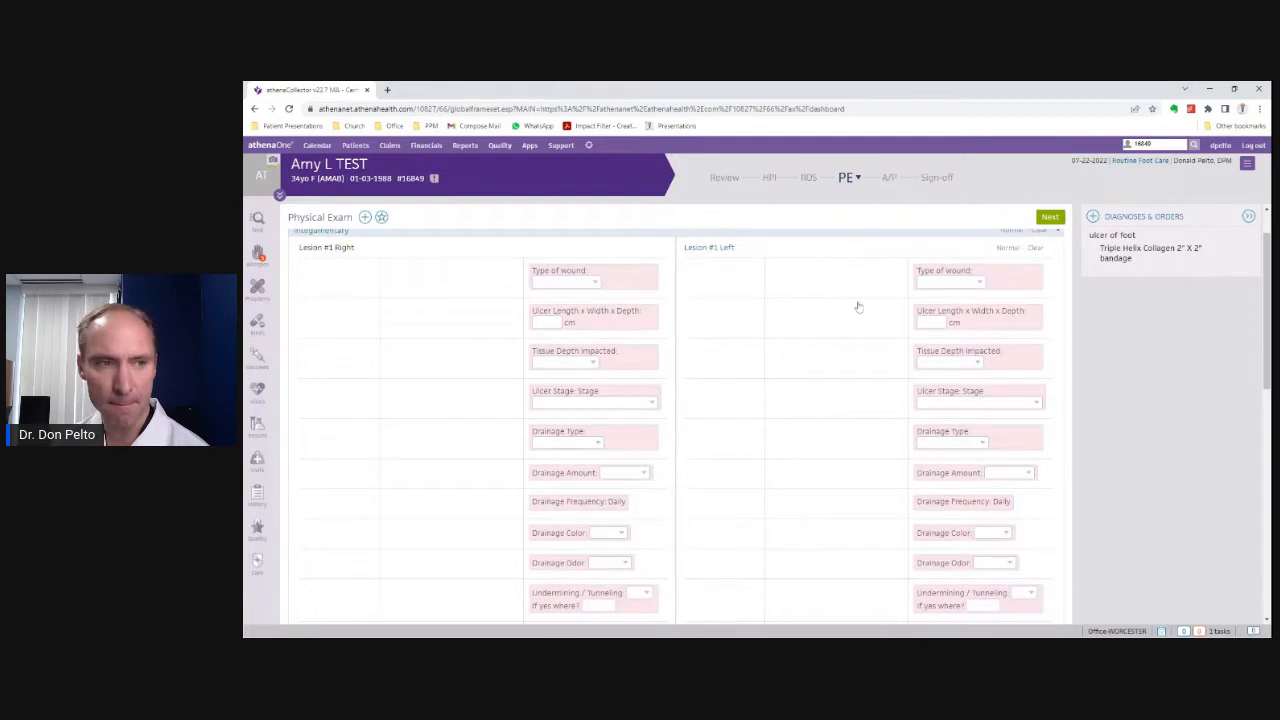
scroll(857, 308, "up", 1)
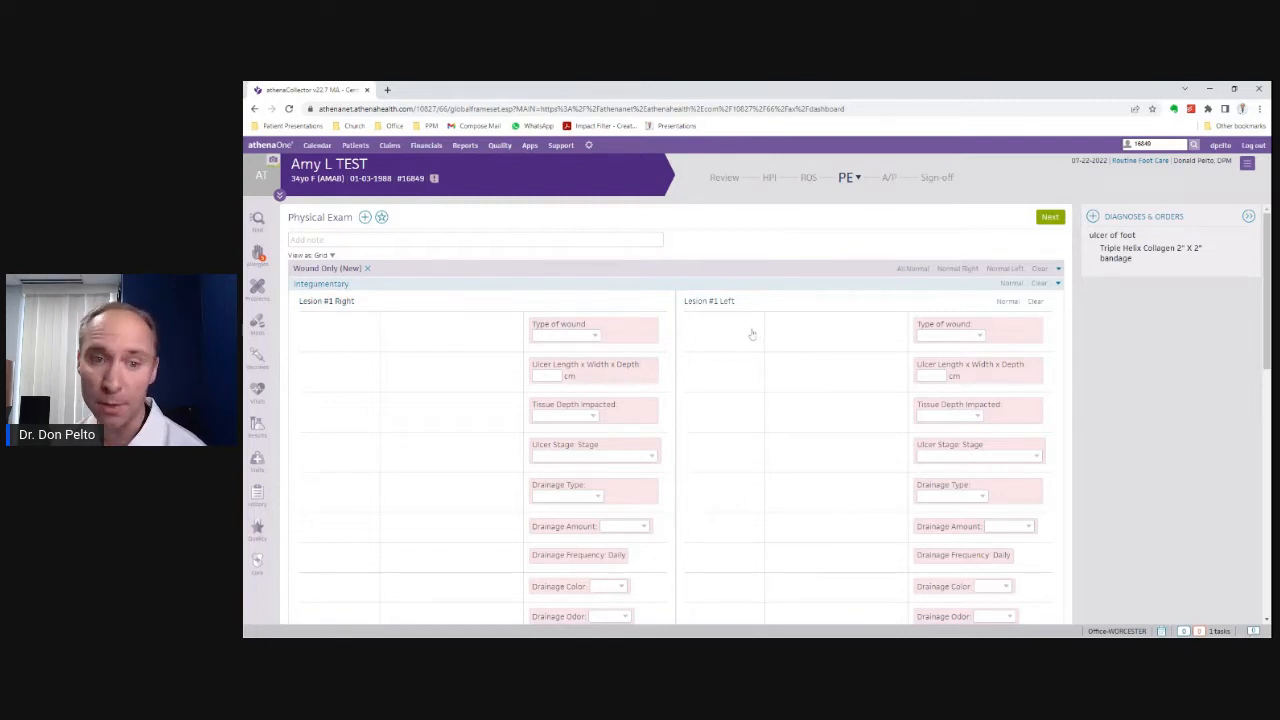
scroll(737, 341, "down", 3)
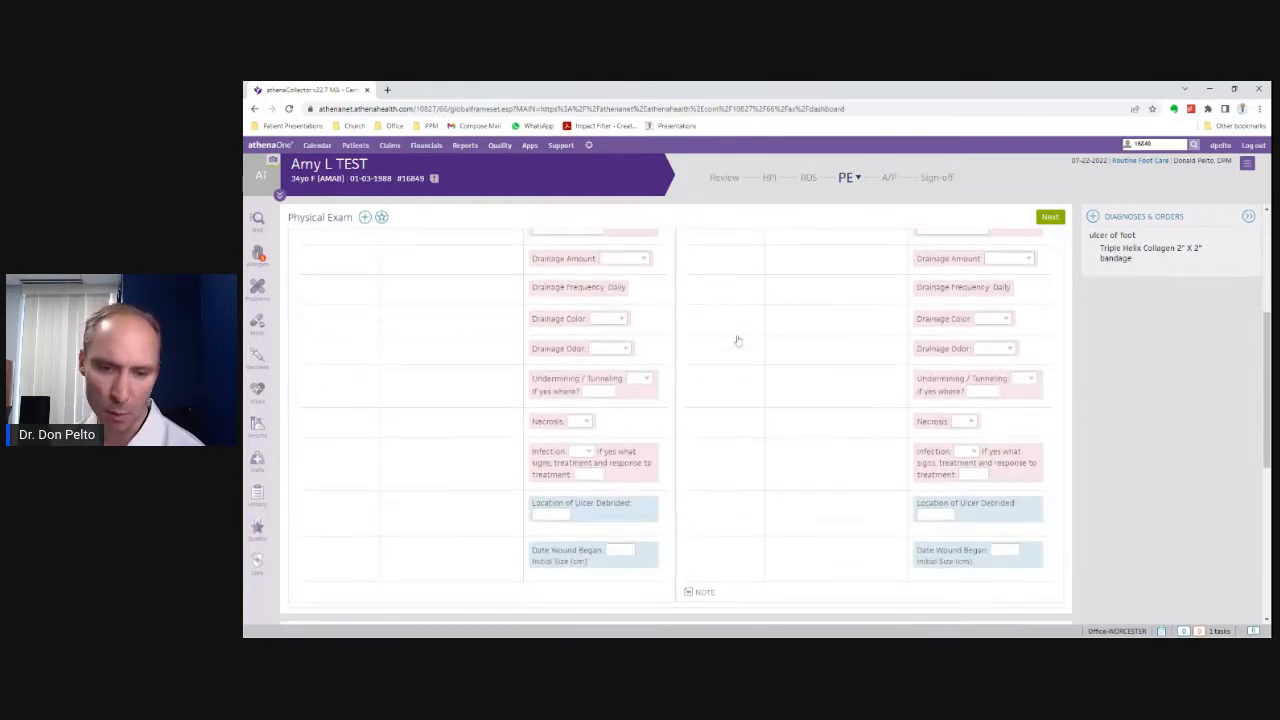
scroll(737, 341, "up", 3)
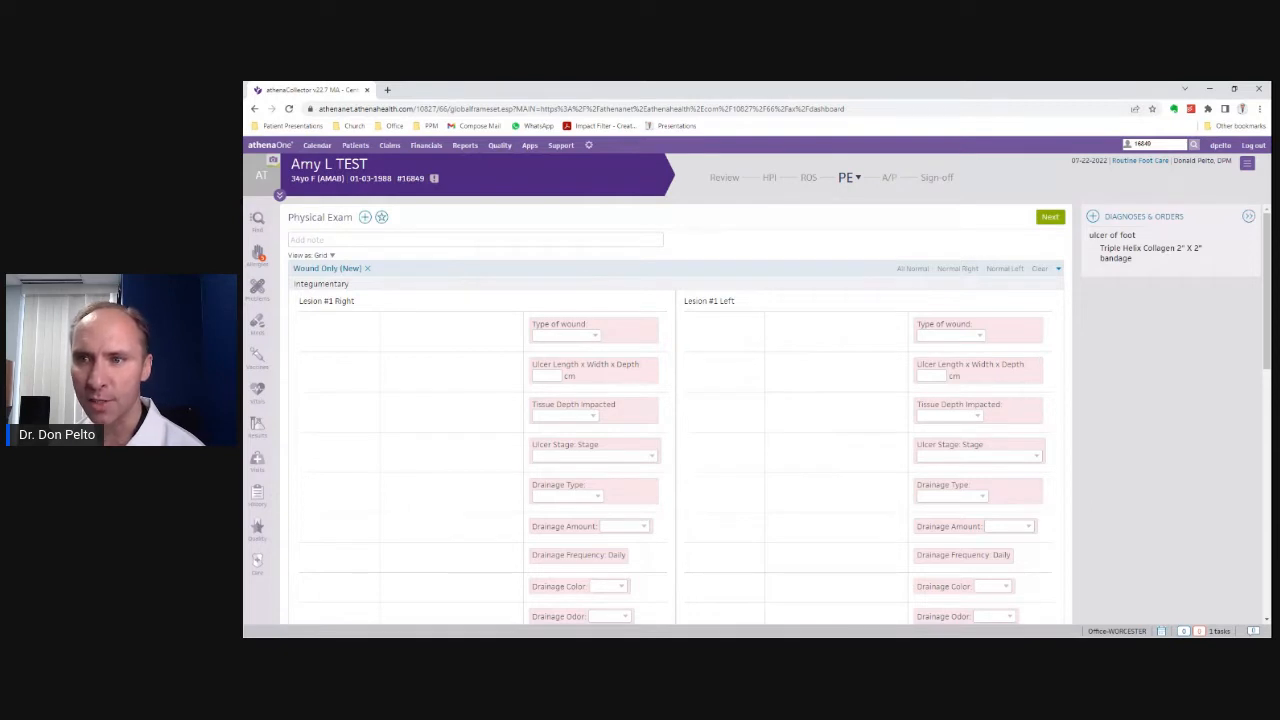
left_click(940, 340)
left_click(944, 358)
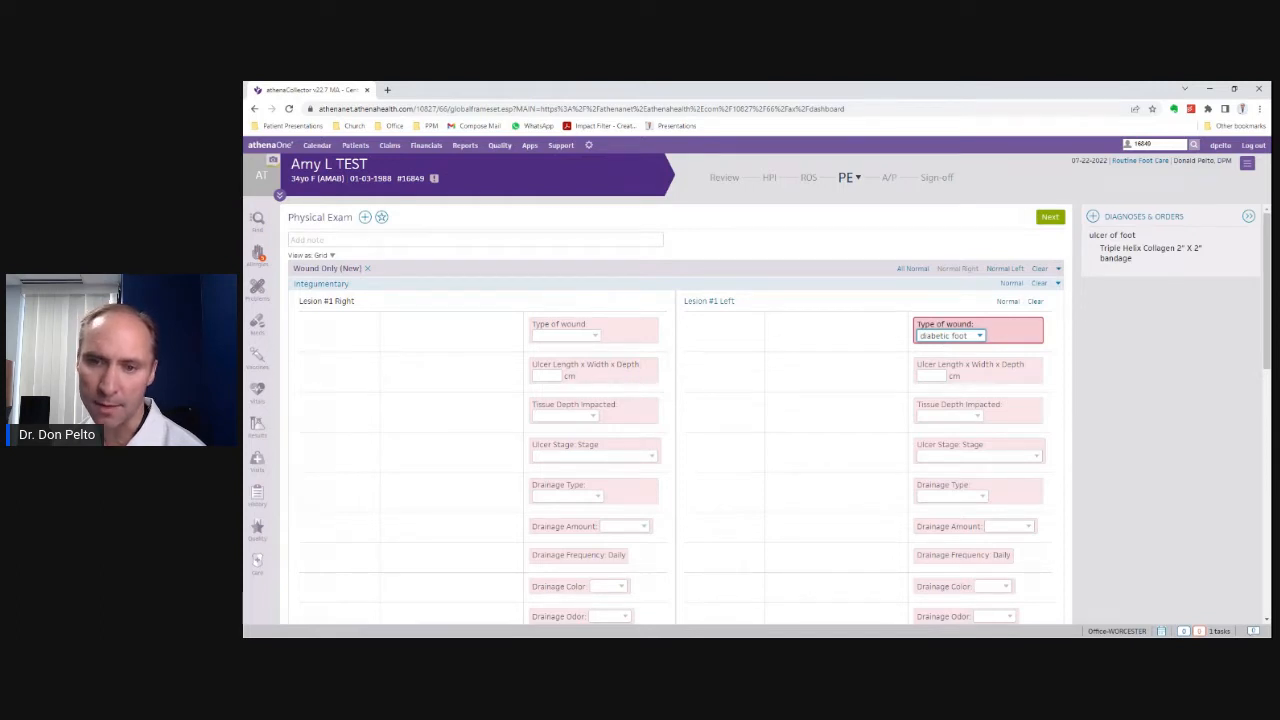
- Enter 0.2x0.2x0.2 cm as the ulcer length, width and depth for Lesion #1 Left
left_click(931, 376)
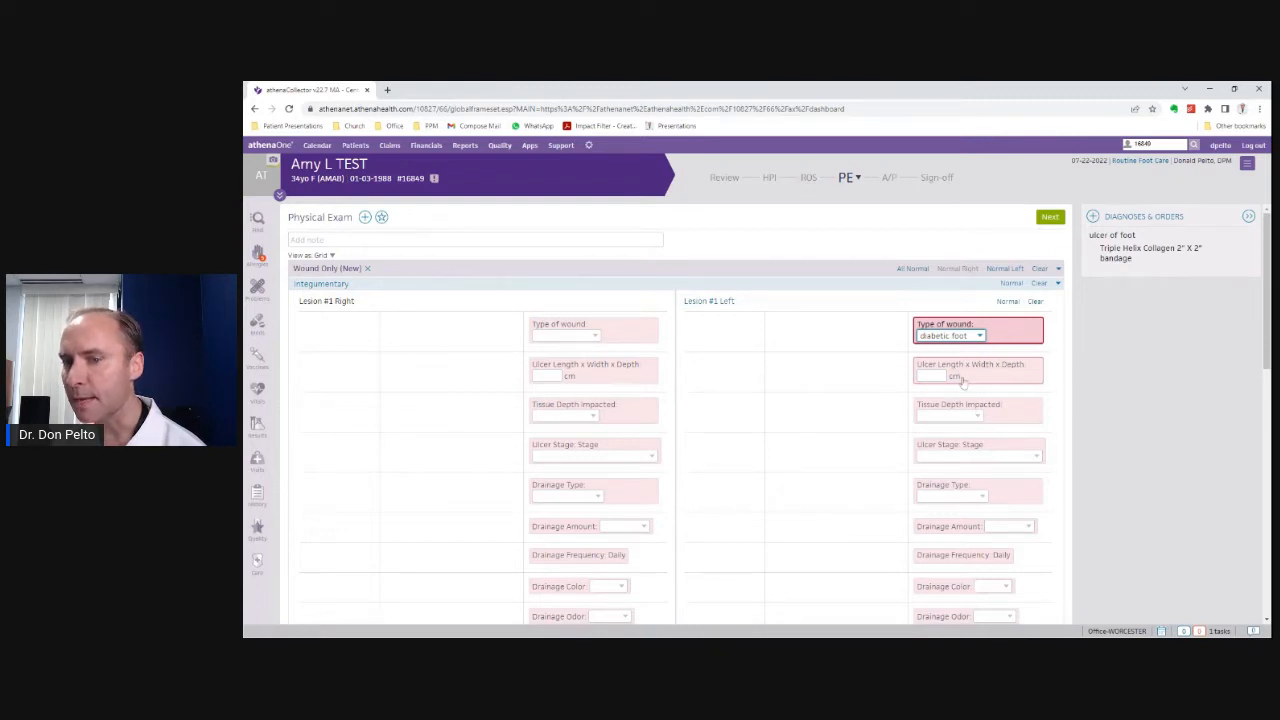
left_click(931, 375)
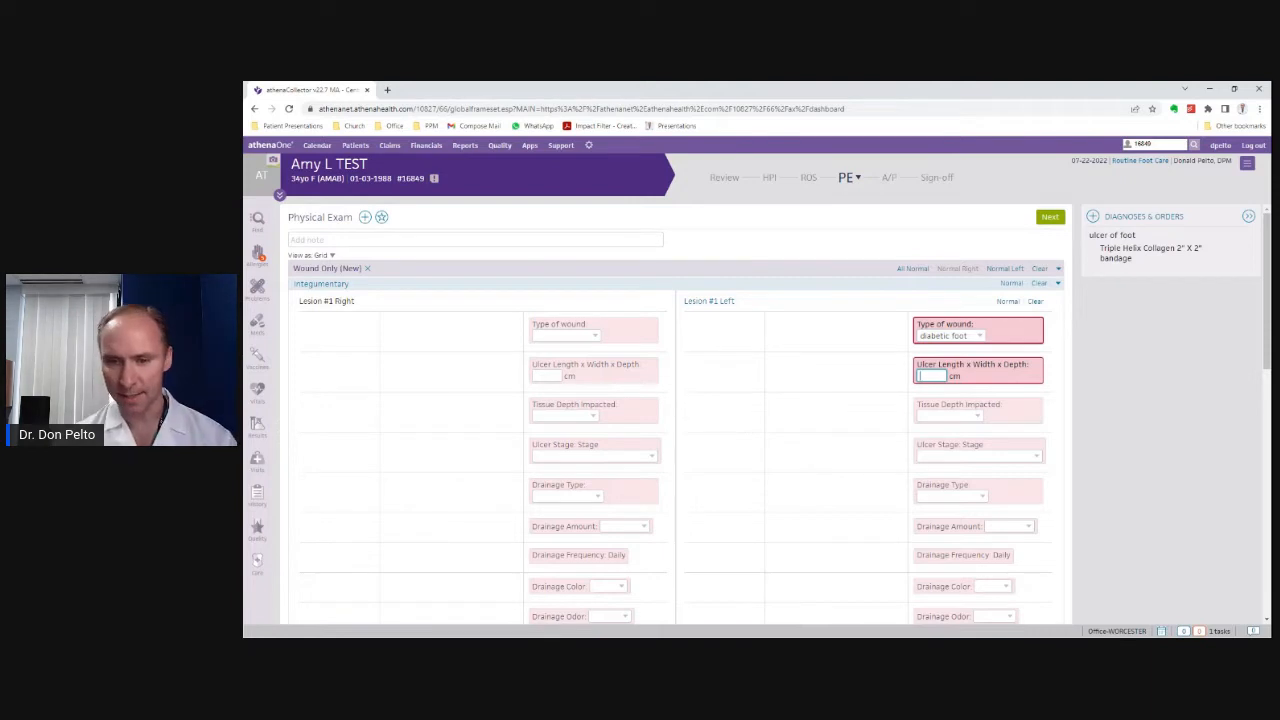
type("0.")
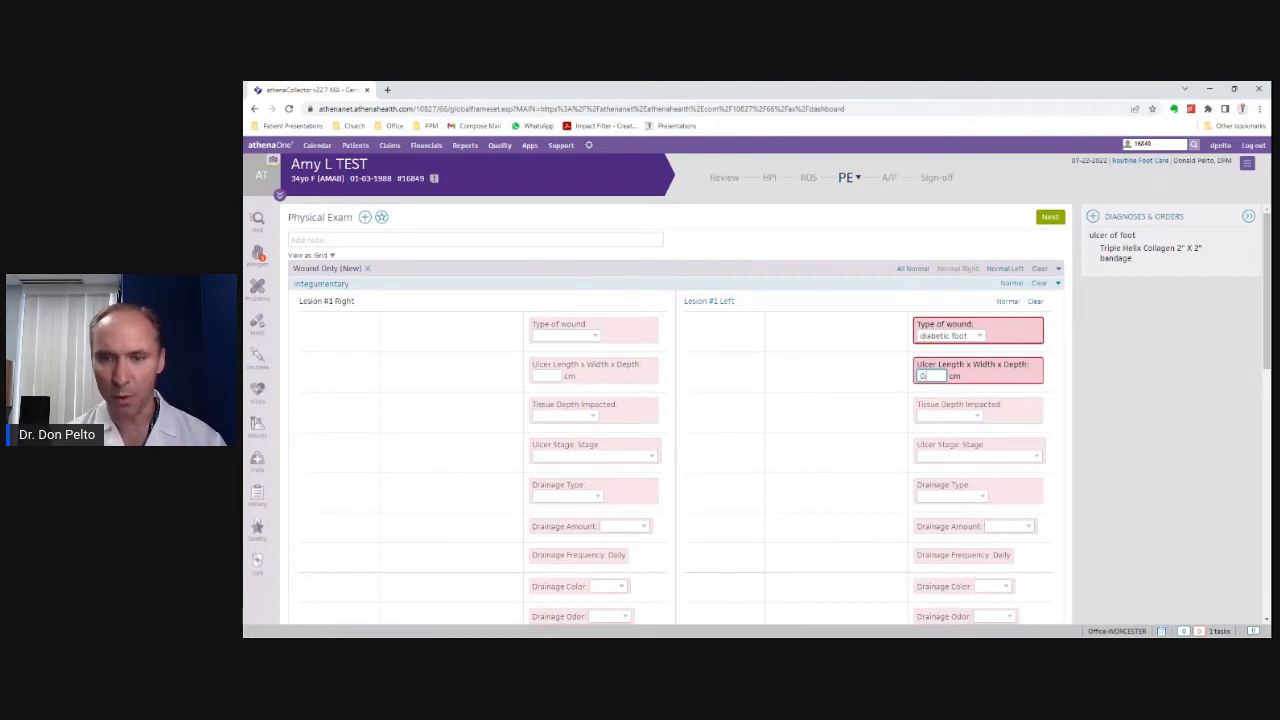
type("2x0.3")
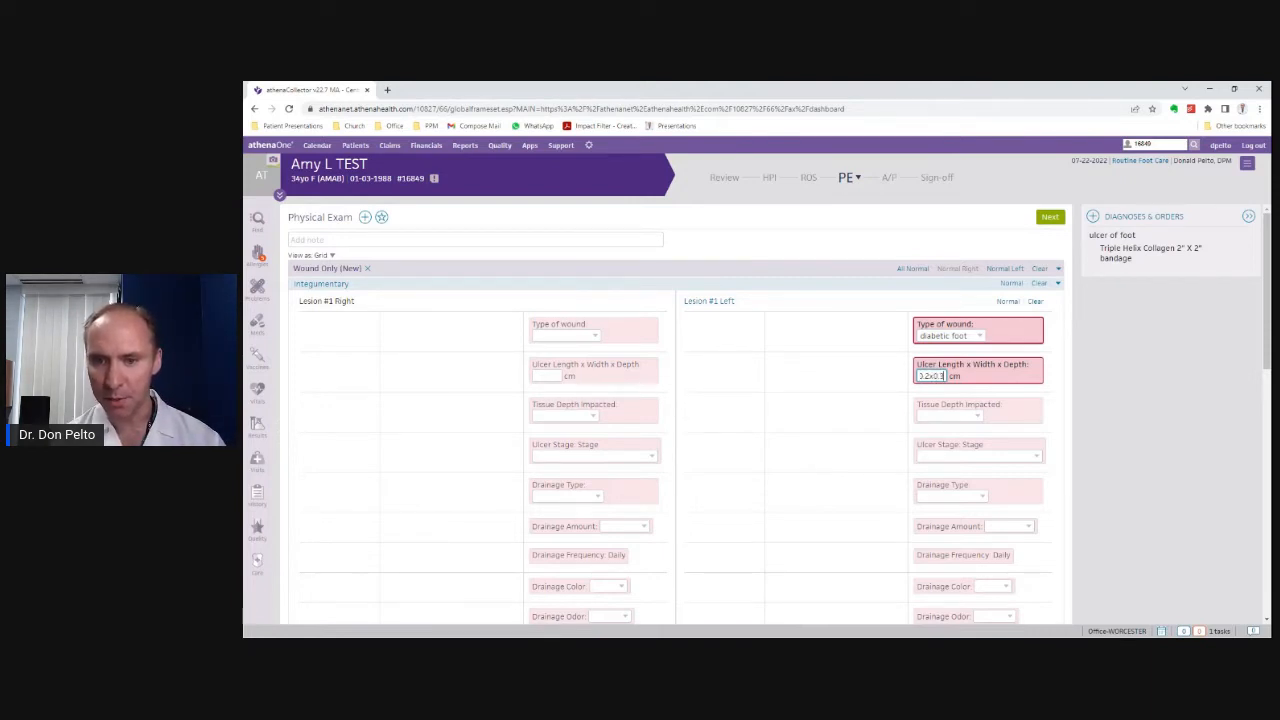
key("BackSpace")
type("2x")
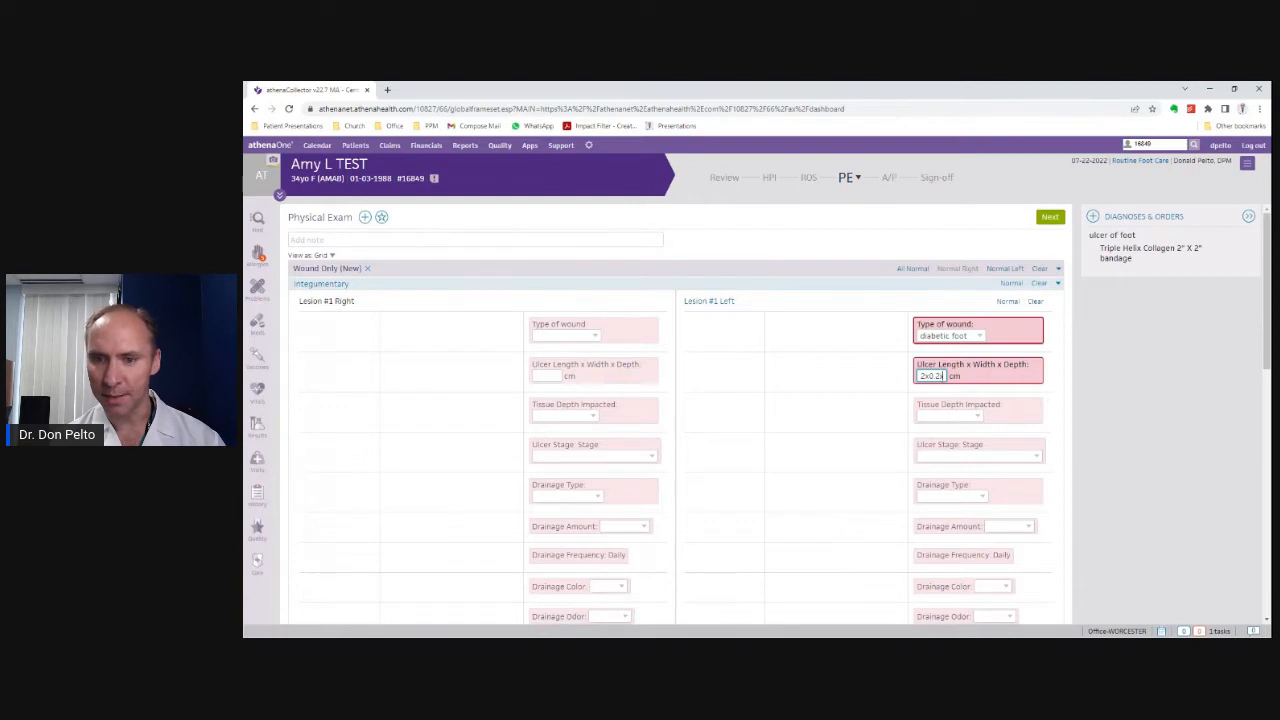
type("0")
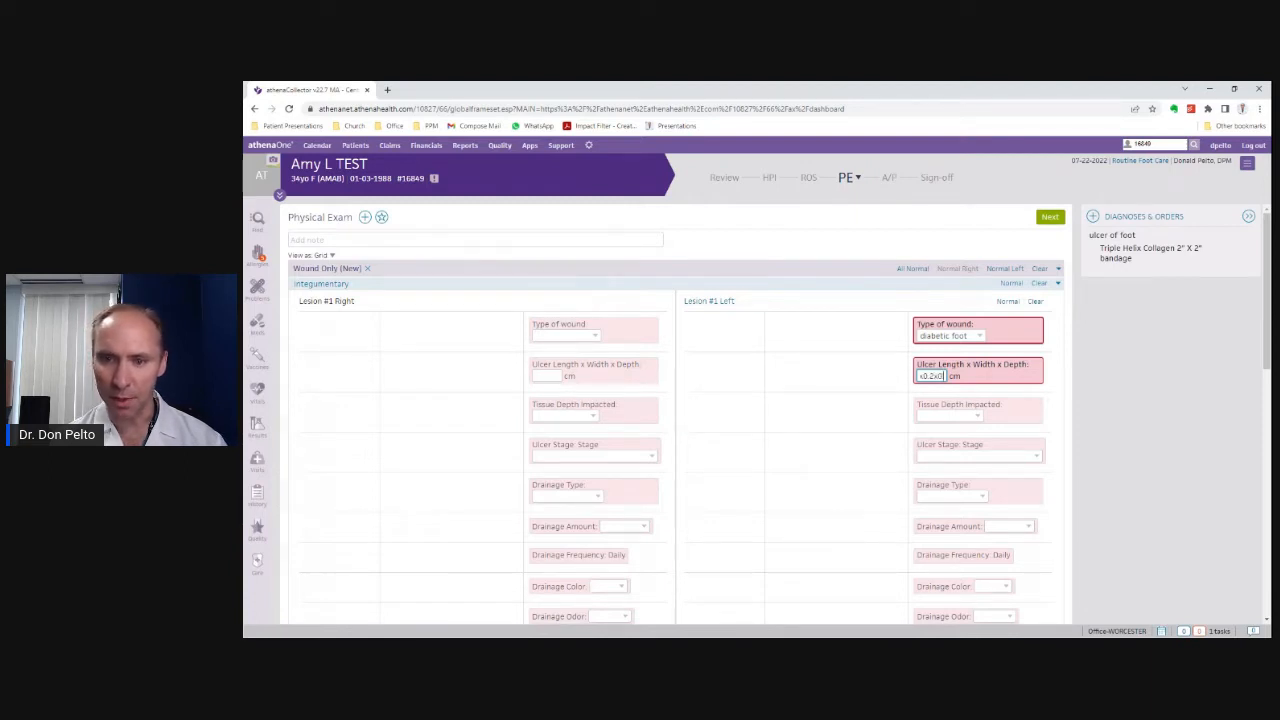
type(".2")
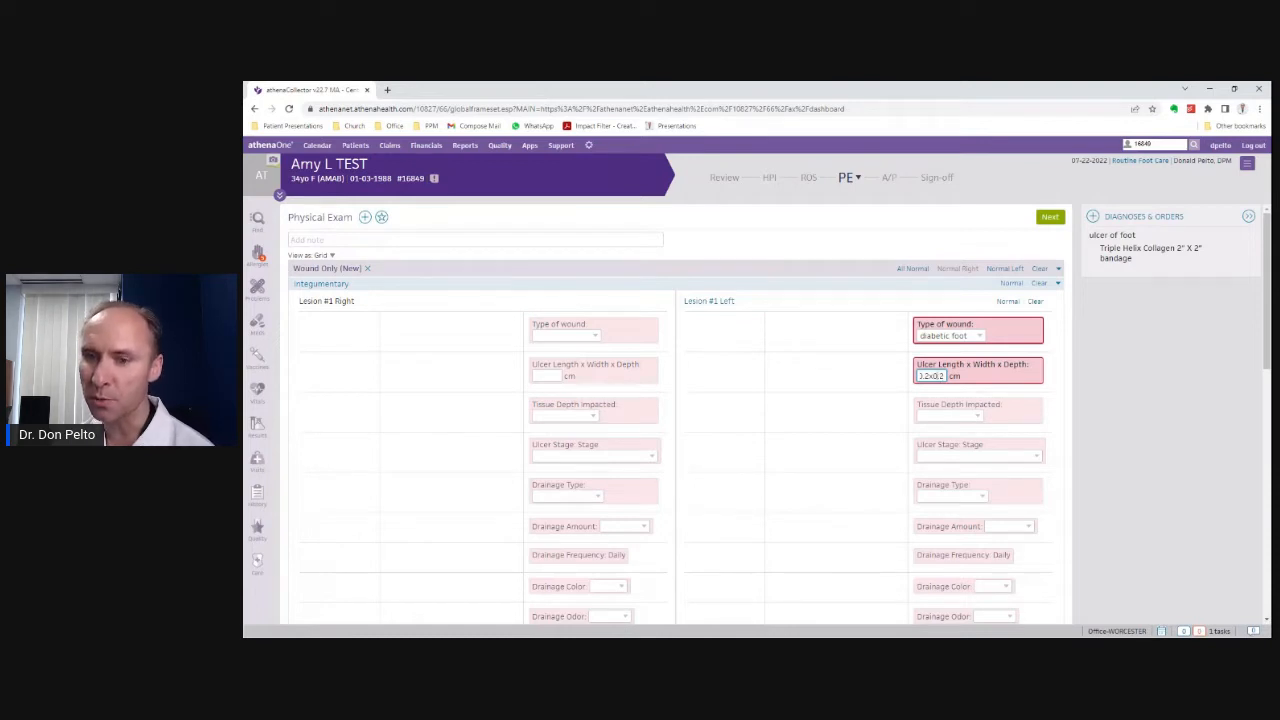
key("Left")
key("Left")
key("Left")
key("Left")
key("Left")
key("Left")
key("Left")
key("Left")
key("Left")
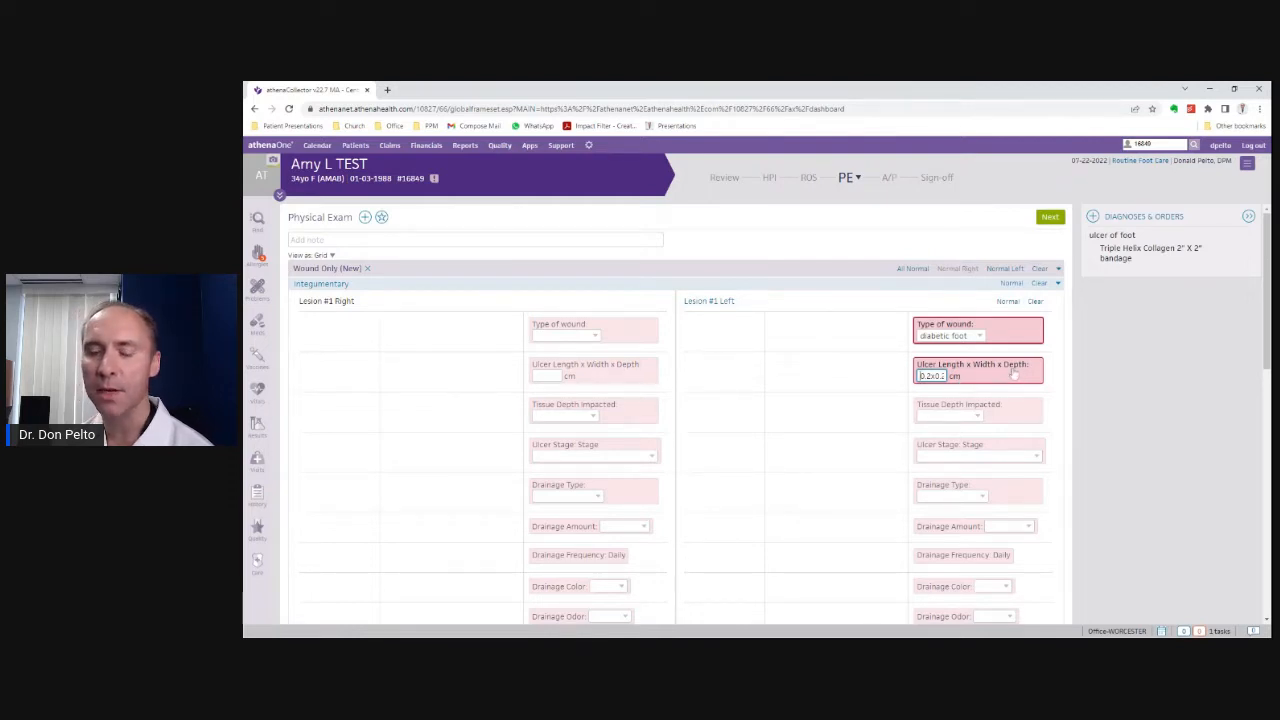
- Record the Lesion #1 Left tissue depth impacted as Subcutaneous and the ulcer stage as 3 (Full-thickness skin loss)
scroll(1030, 378, "down", 1)
scroll(1037, 381, "down", 1)
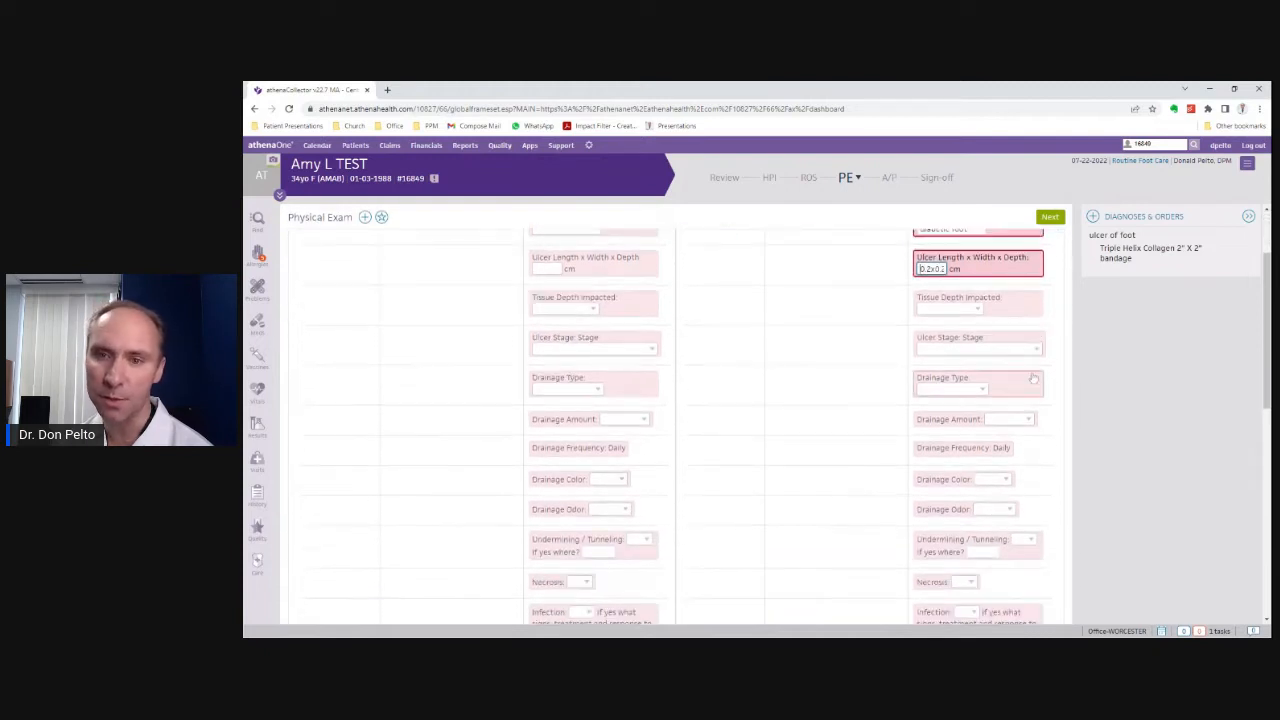
left_click(945, 309)
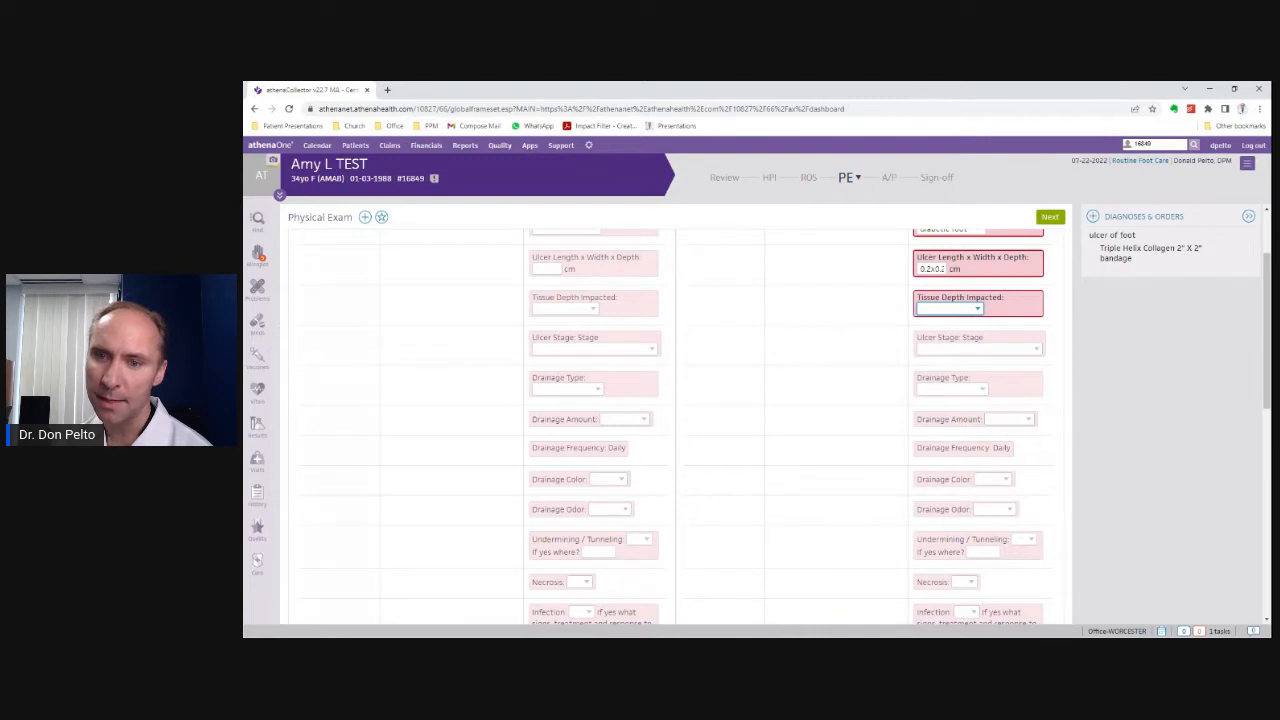
left_click(955, 341)
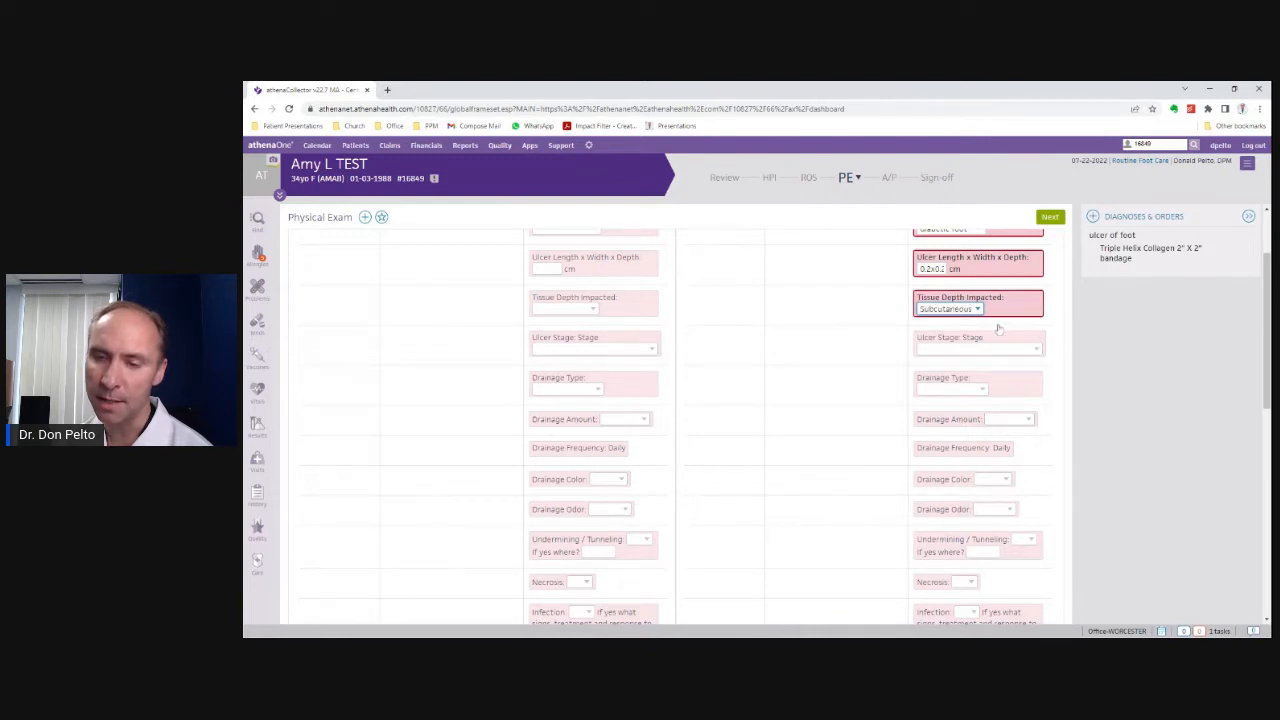
scroll(1037, 342, "down", 1)
left_click(957, 296)
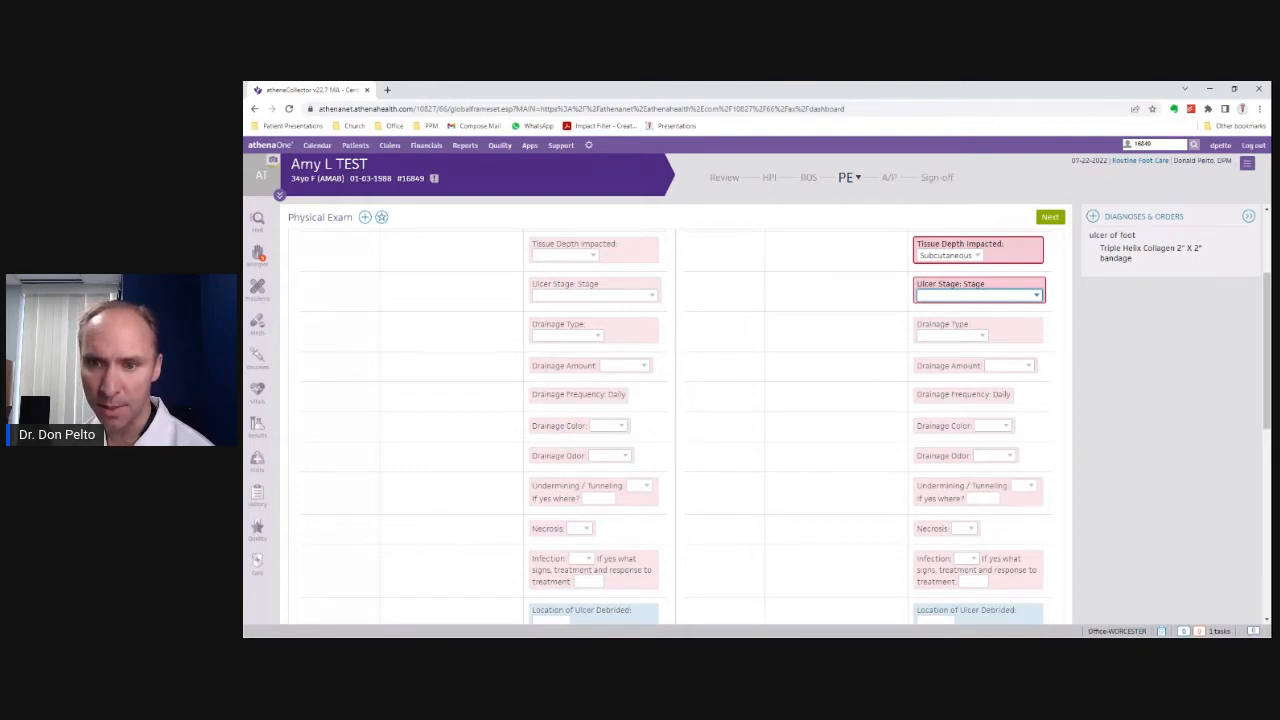
left_click(986, 332)
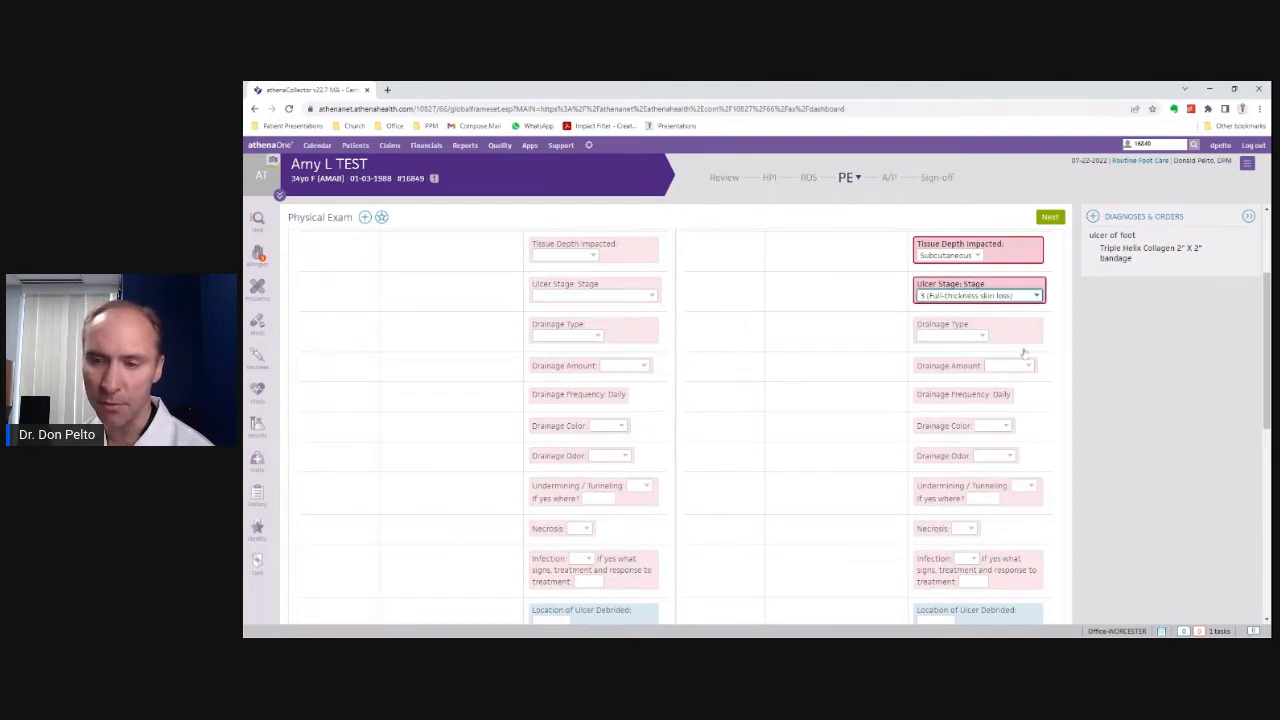
- Record Serous drainage type, Mild amount and Daily frequency for Lesion #1 Left
left_click(963, 336)
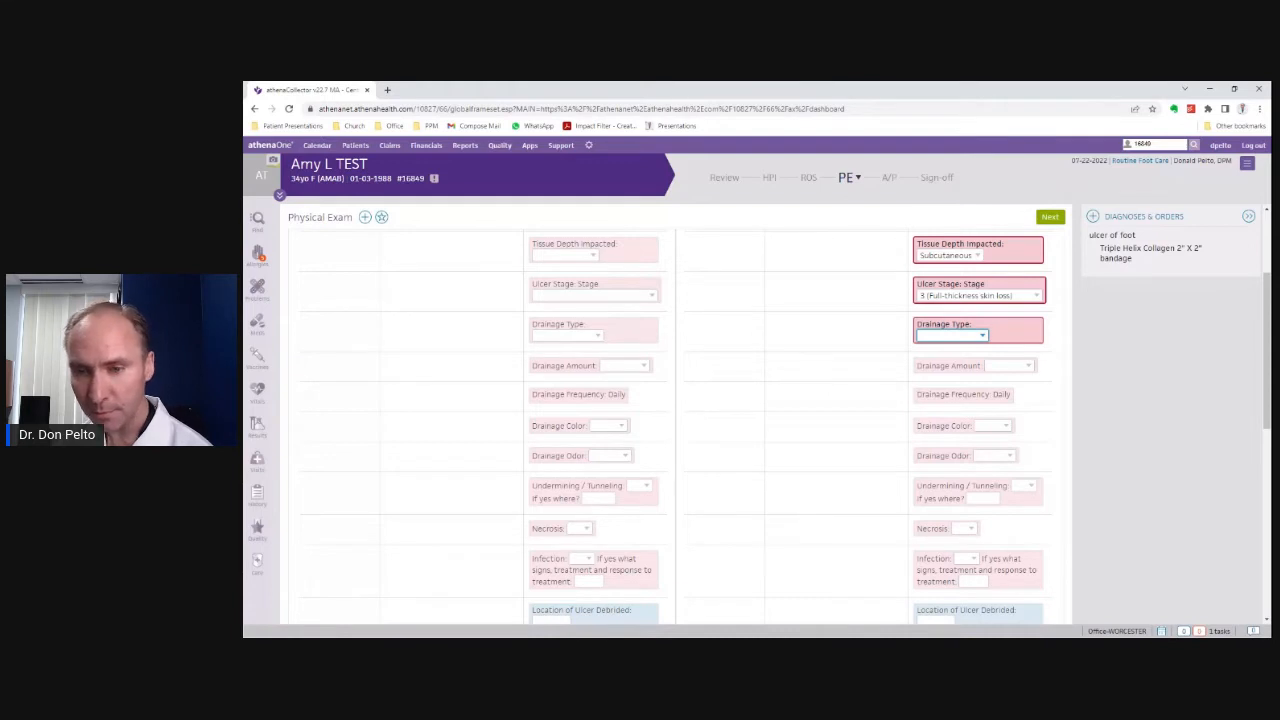
left_click(962, 369)
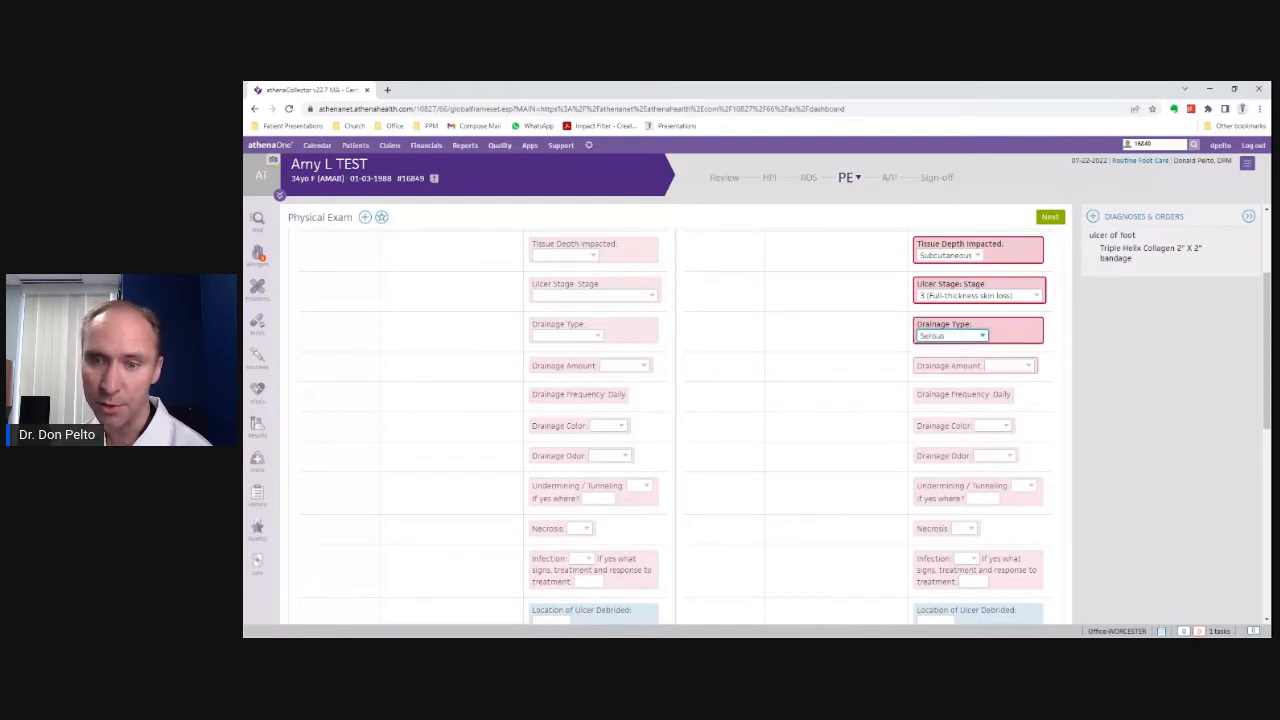
left_click(1005, 370)
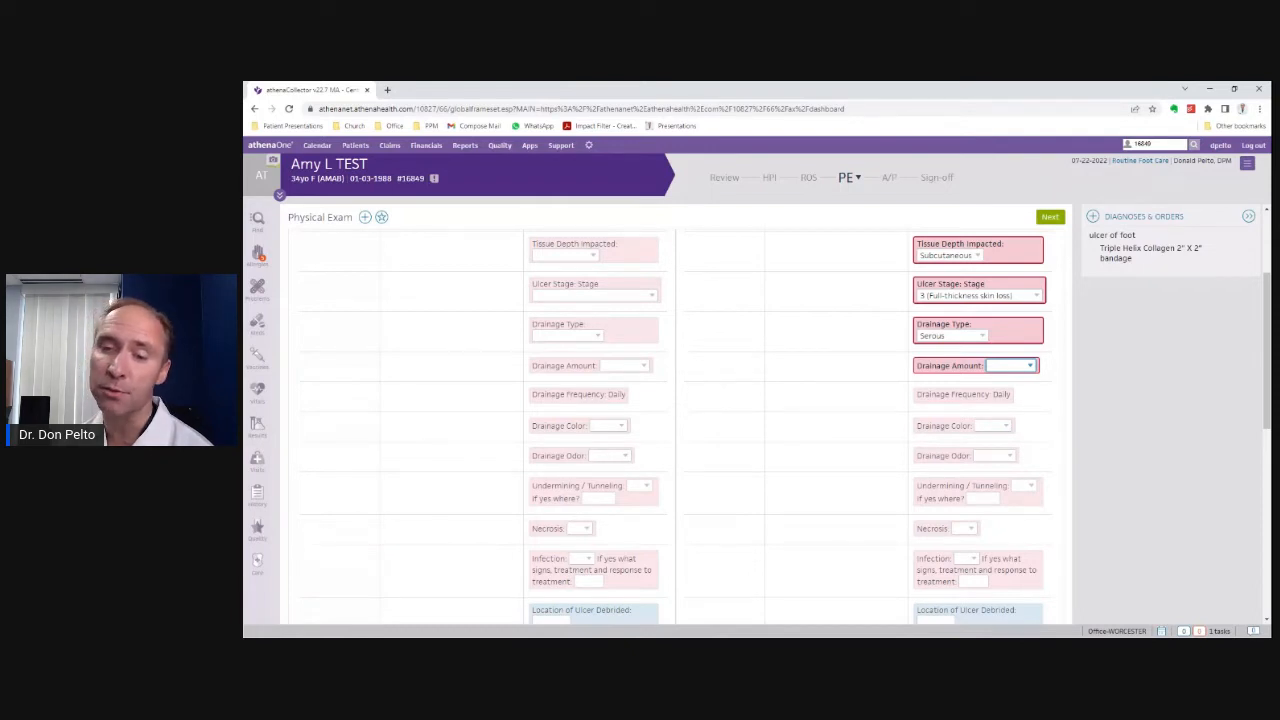
left_click(998, 396)
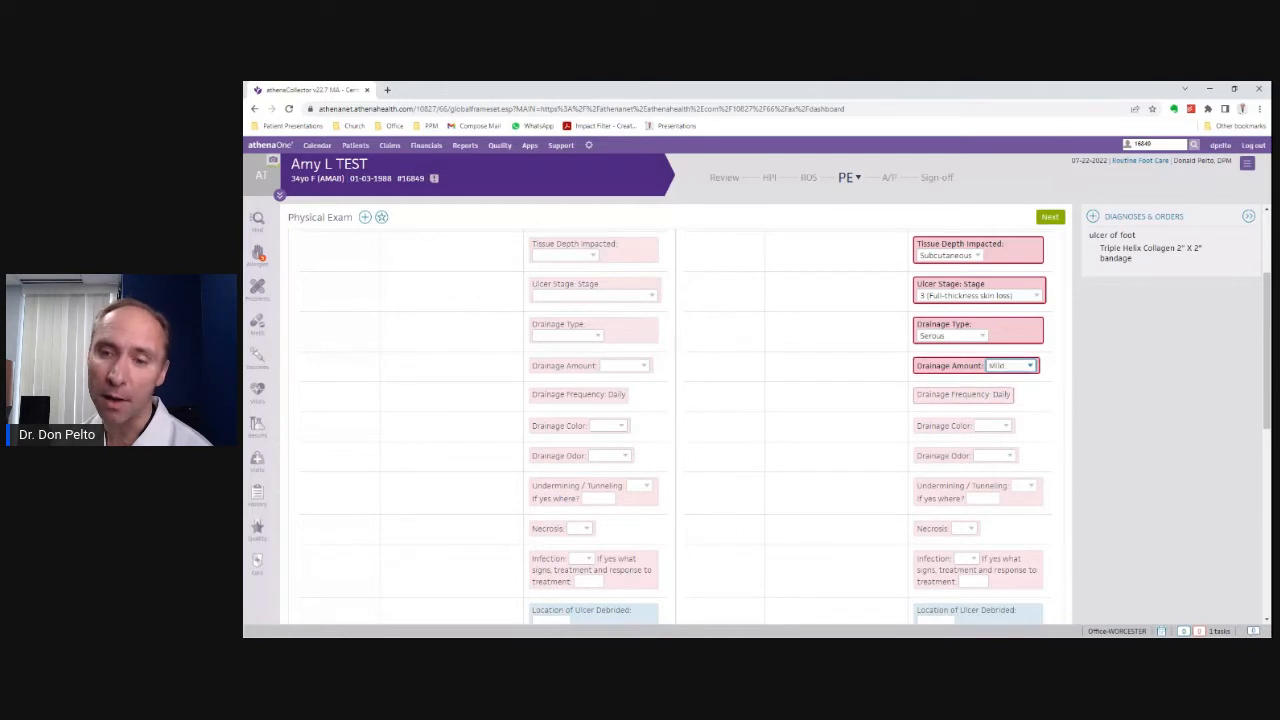
left_click(953, 403)
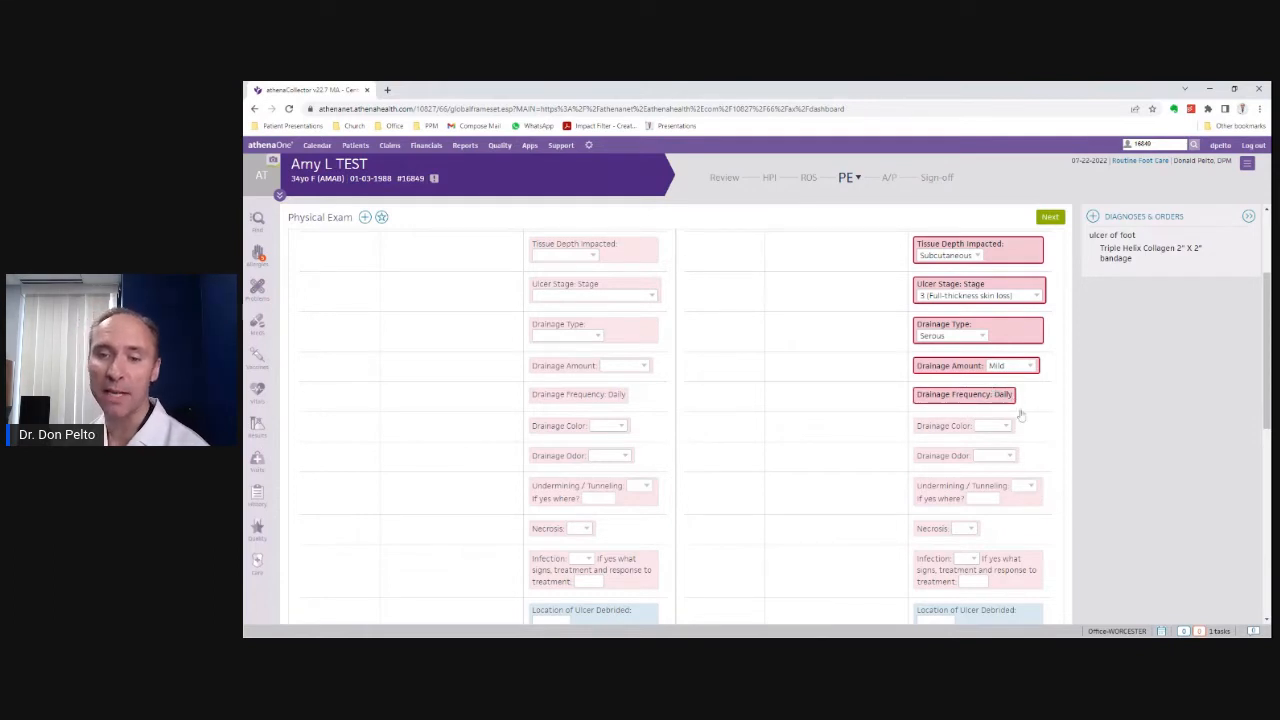
- Set the Lesion #1 Left drainage color to clear and the drainage odor to absent
left_click(990, 427)
left_click(986, 445)
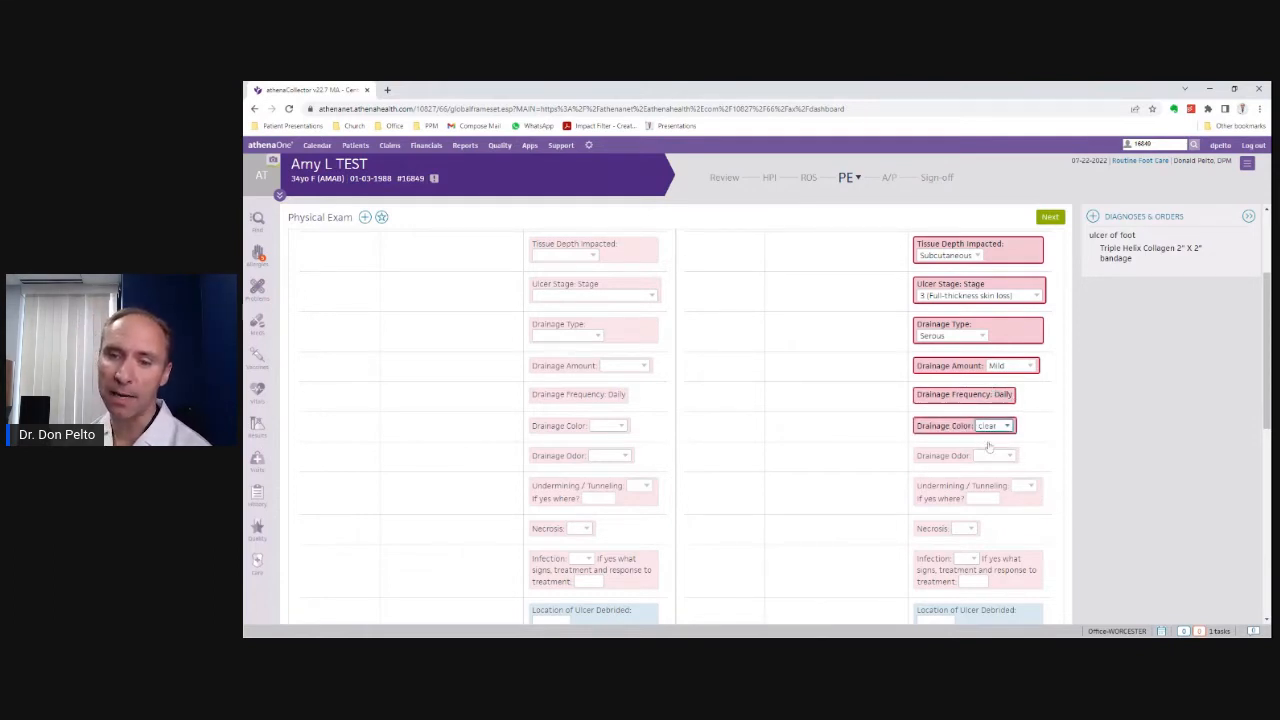
left_click(984, 457)
left_click(986, 493)
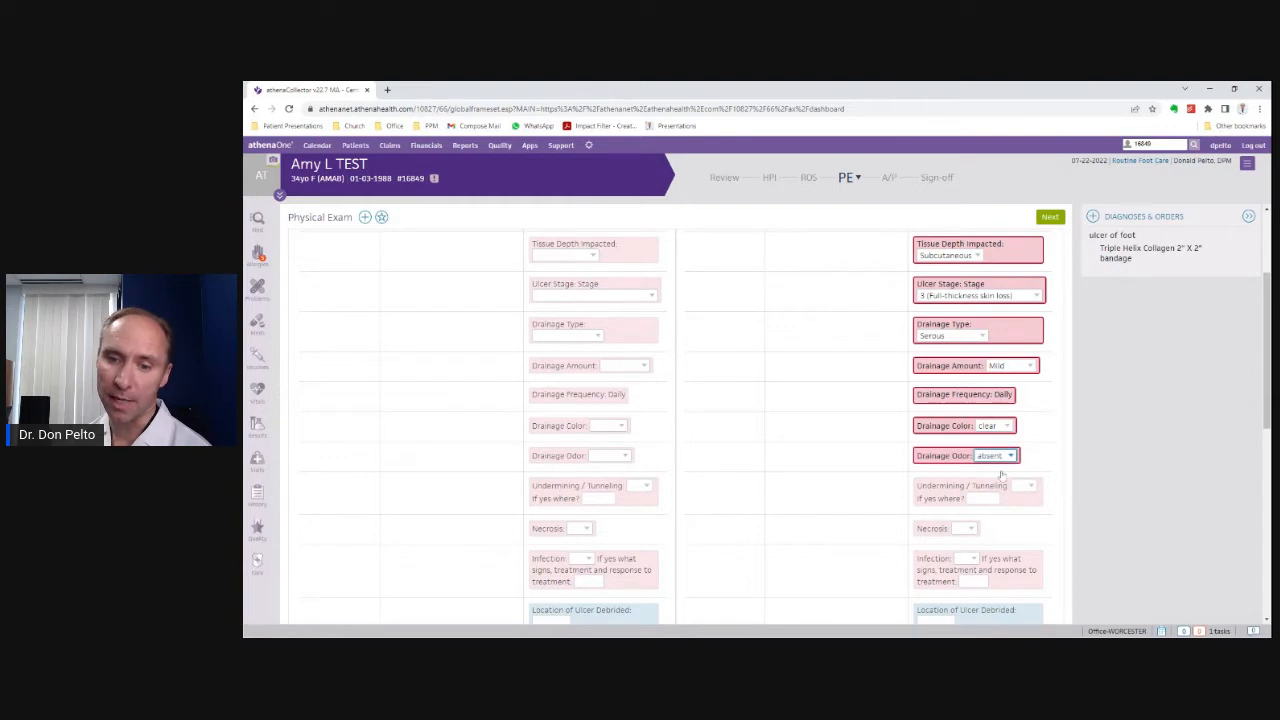
- Mark undermining/tunneling as Yes for Lesion #1 Left, with the location "3mm to the 1o'clock position"
scroll(1000, 477, "down", 2)
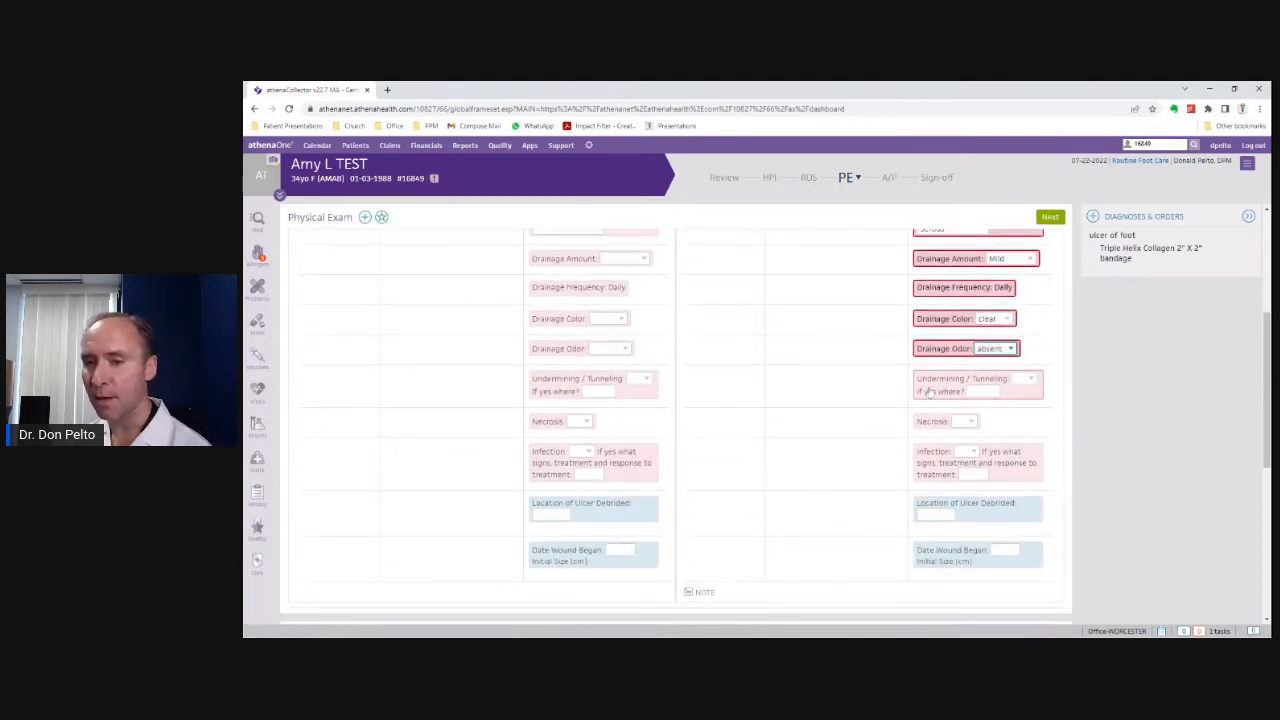
left_click(1021, 383)
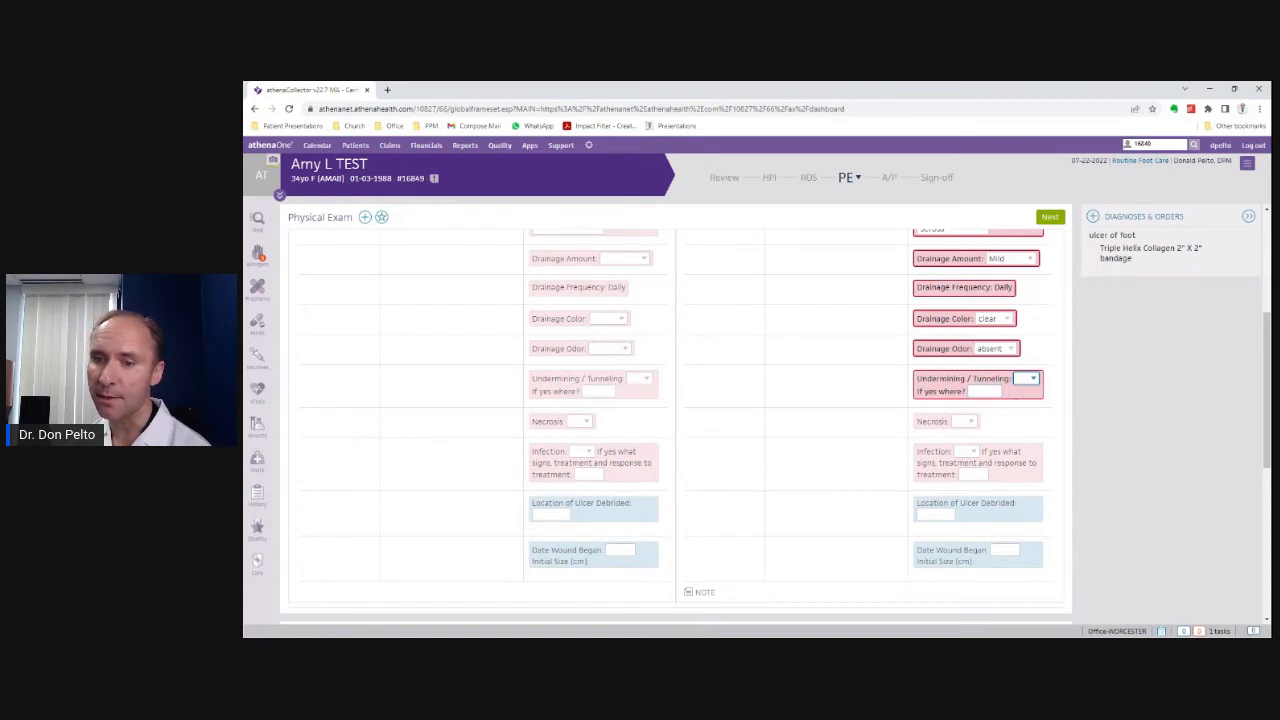
key("y")
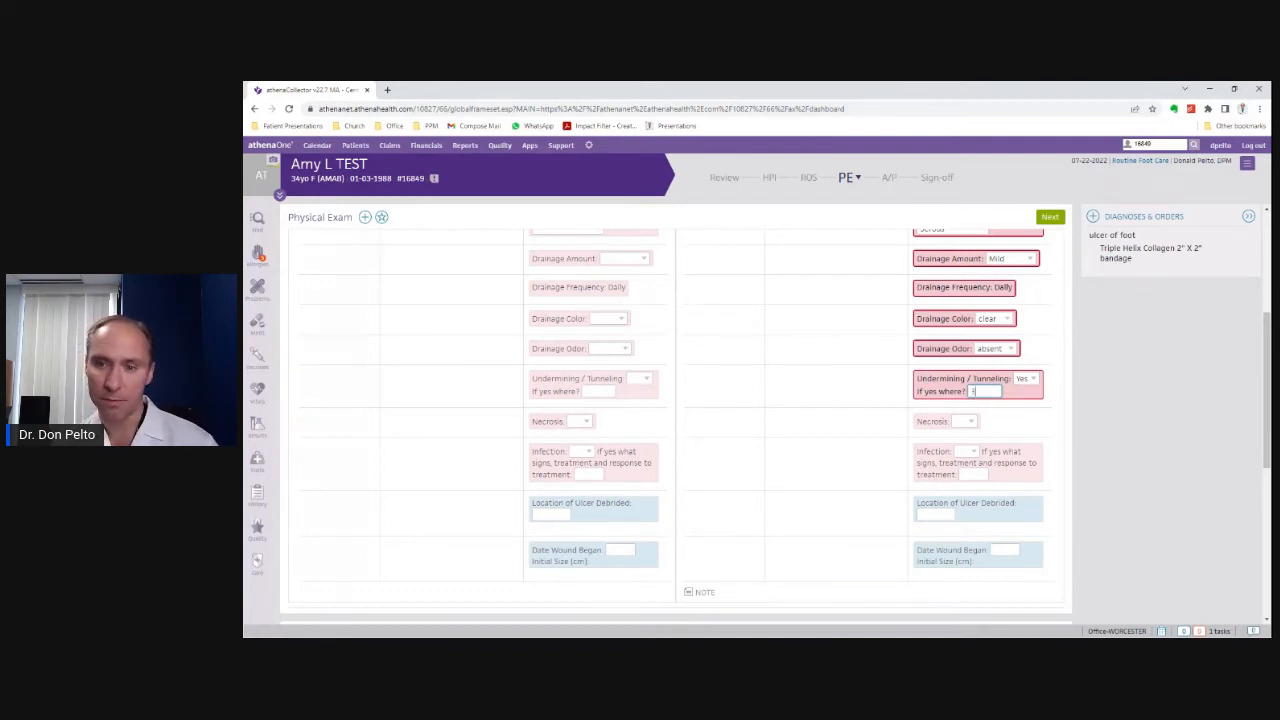
type("3mm to the 1")
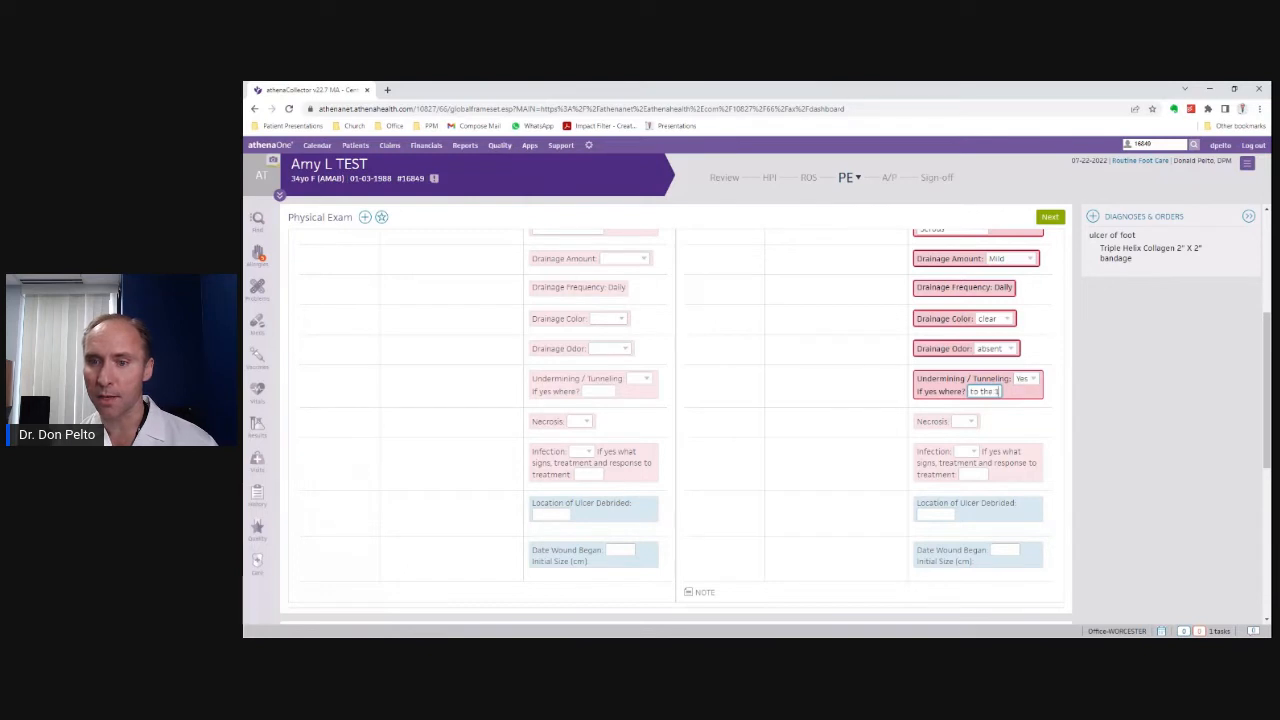
type("o'")
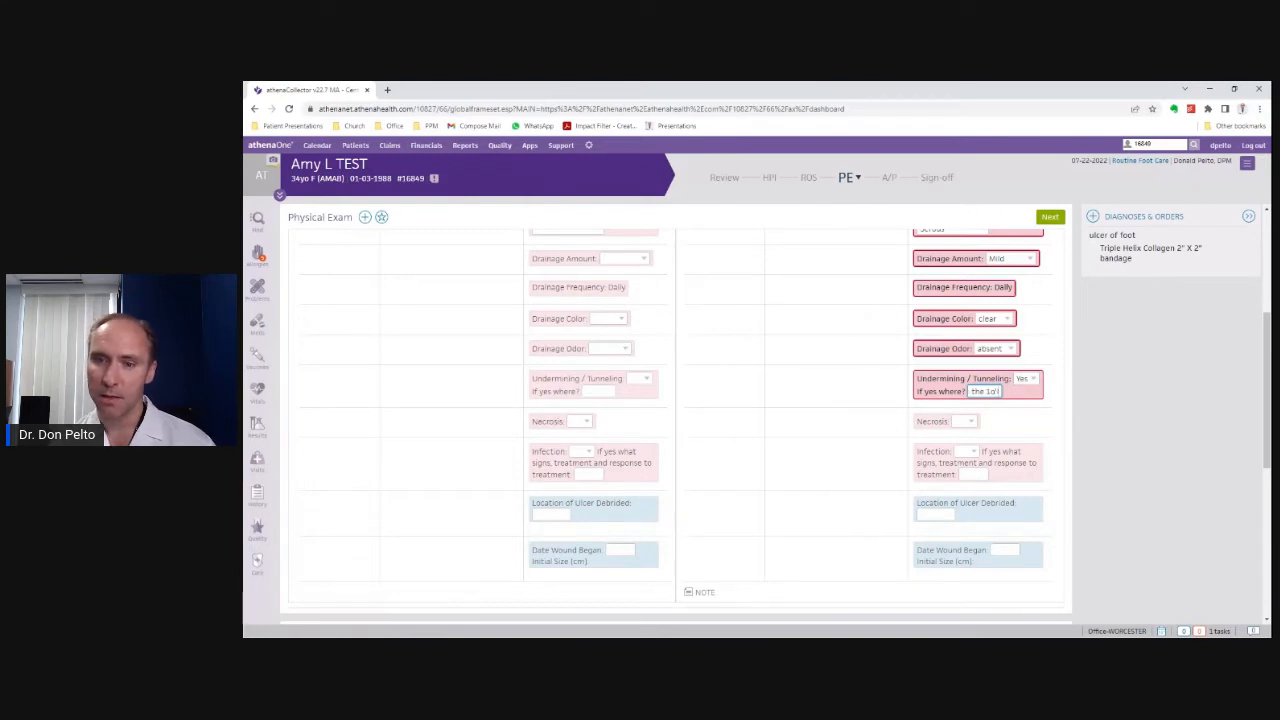
type("clock position")
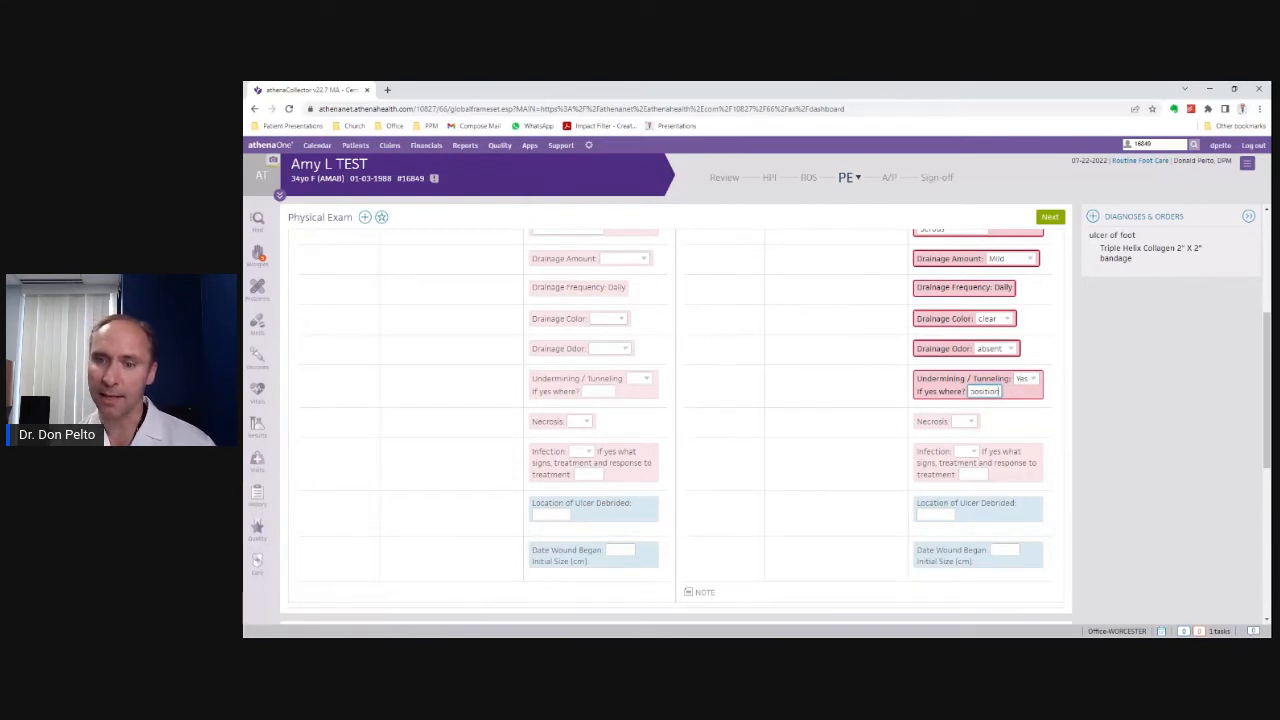
- Set both necrosis and infection to No for Lesion #1 Left
left_click(970, 422)
left_click(966, 445)
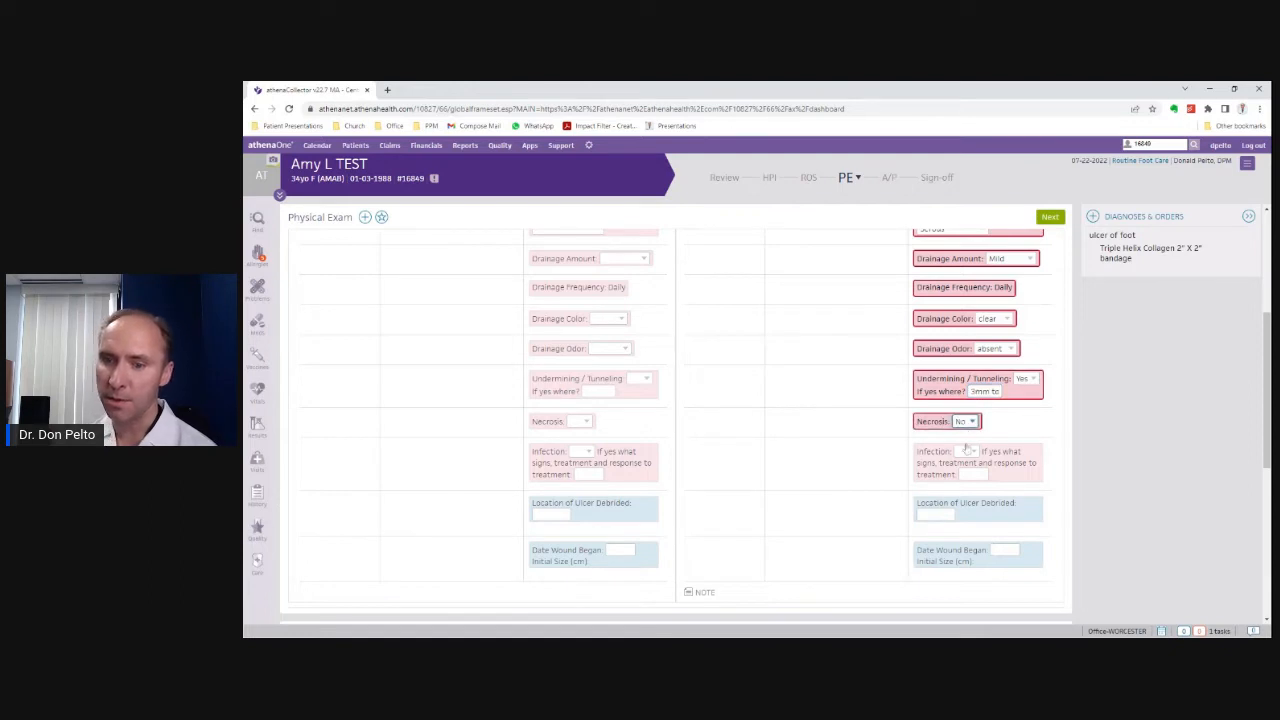
left_click(963, 454)
left_click(967, 451)
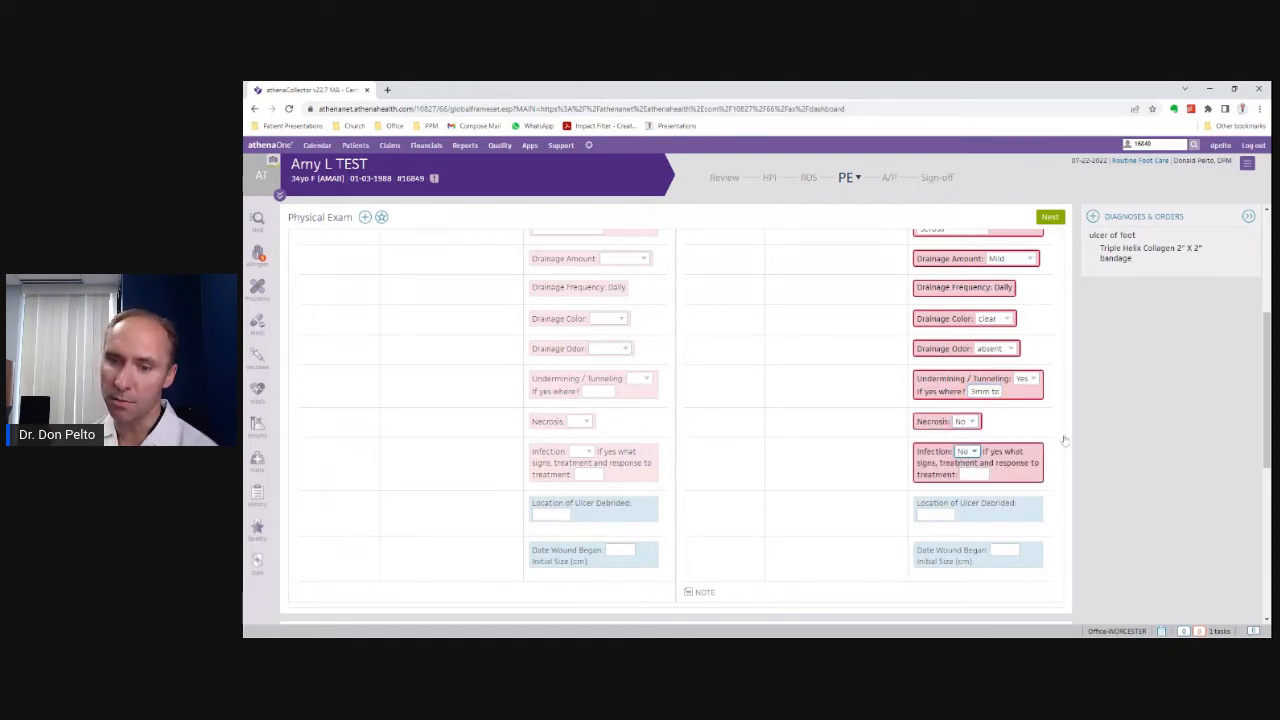
left_click(966, 466)
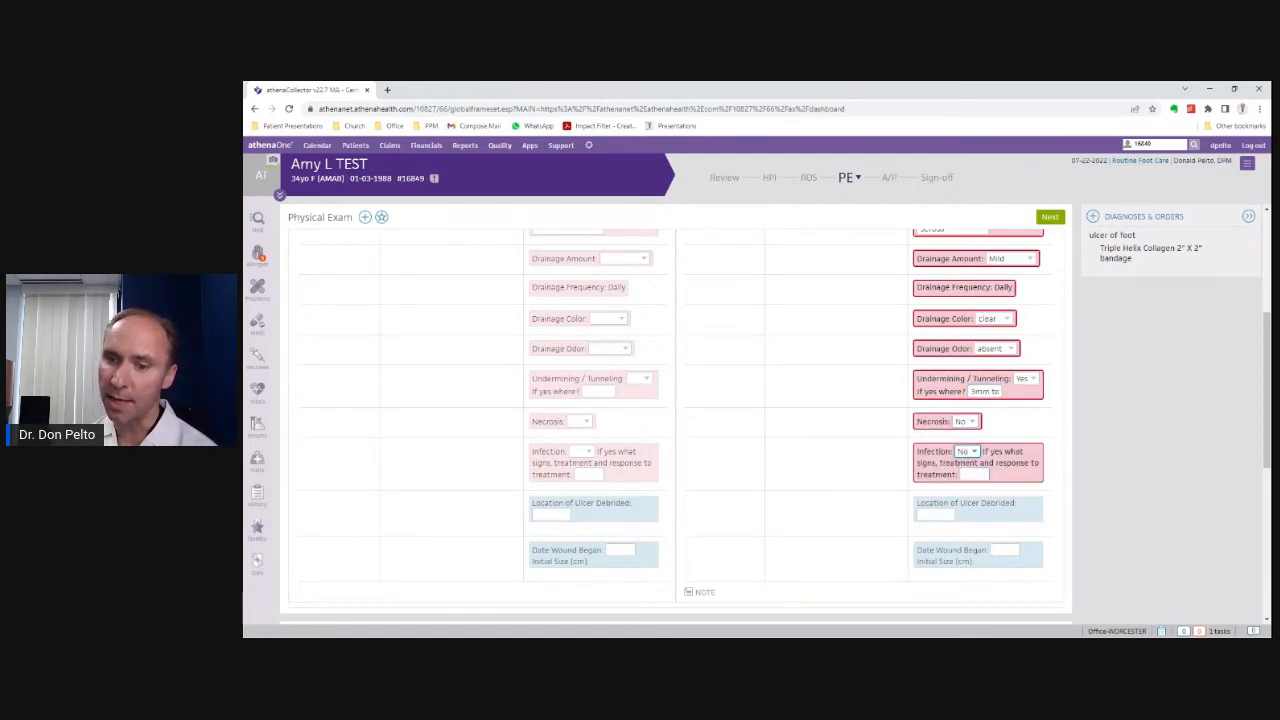
scroll(995, 467, "down", 1)
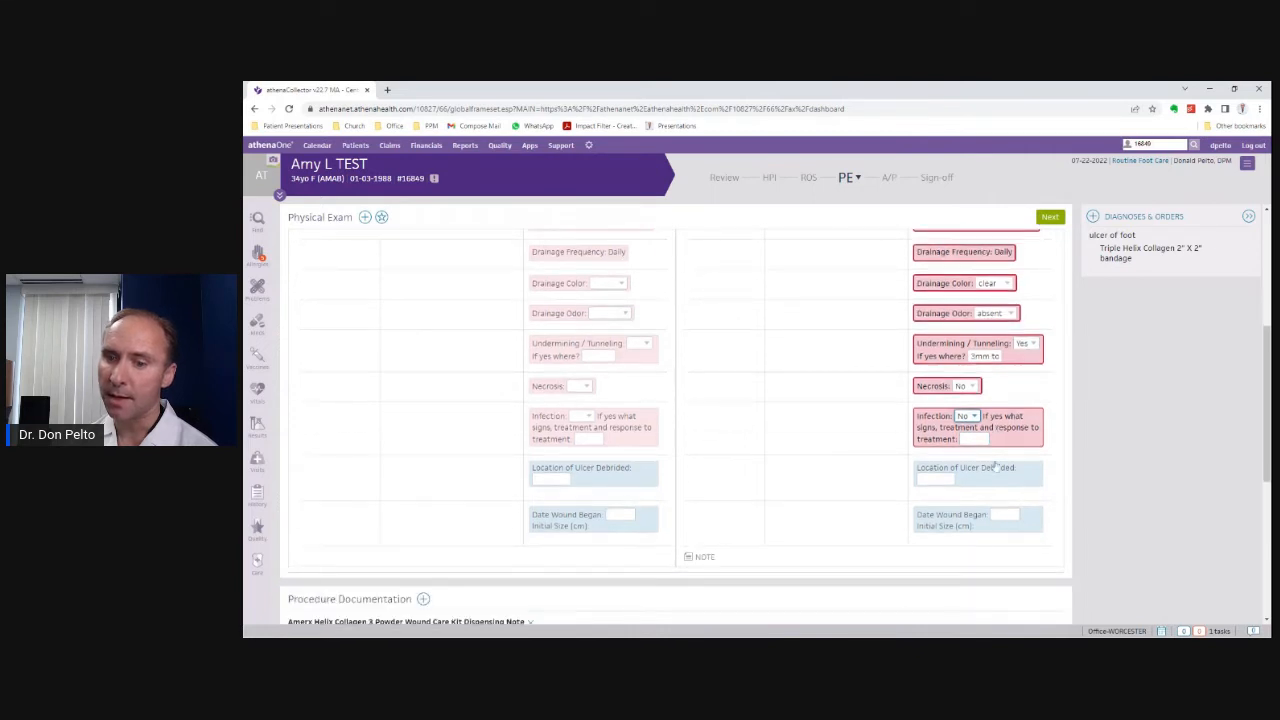
- Record the location of ulcer debrided as "1st met head" and the date wound began as 8/5/22 for Lesion #1 Left
scroll(995, 467, "down", 1)
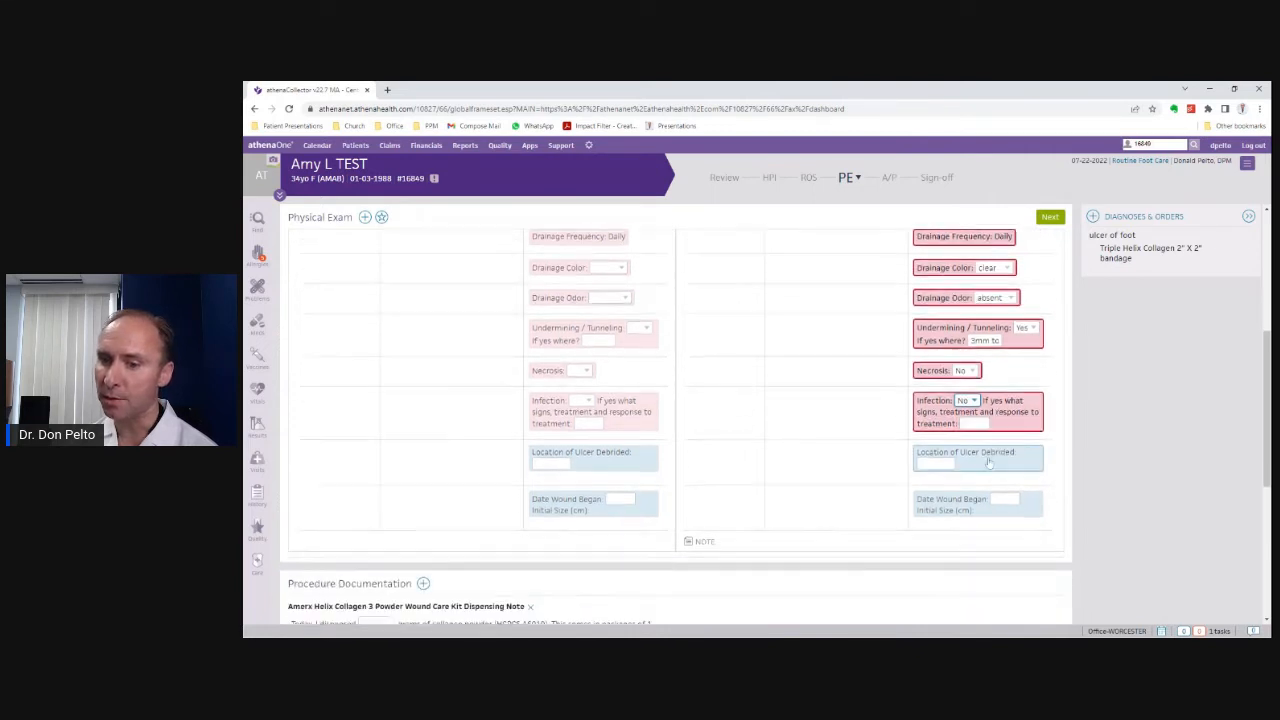
left_click(936, 460)
type("met head")
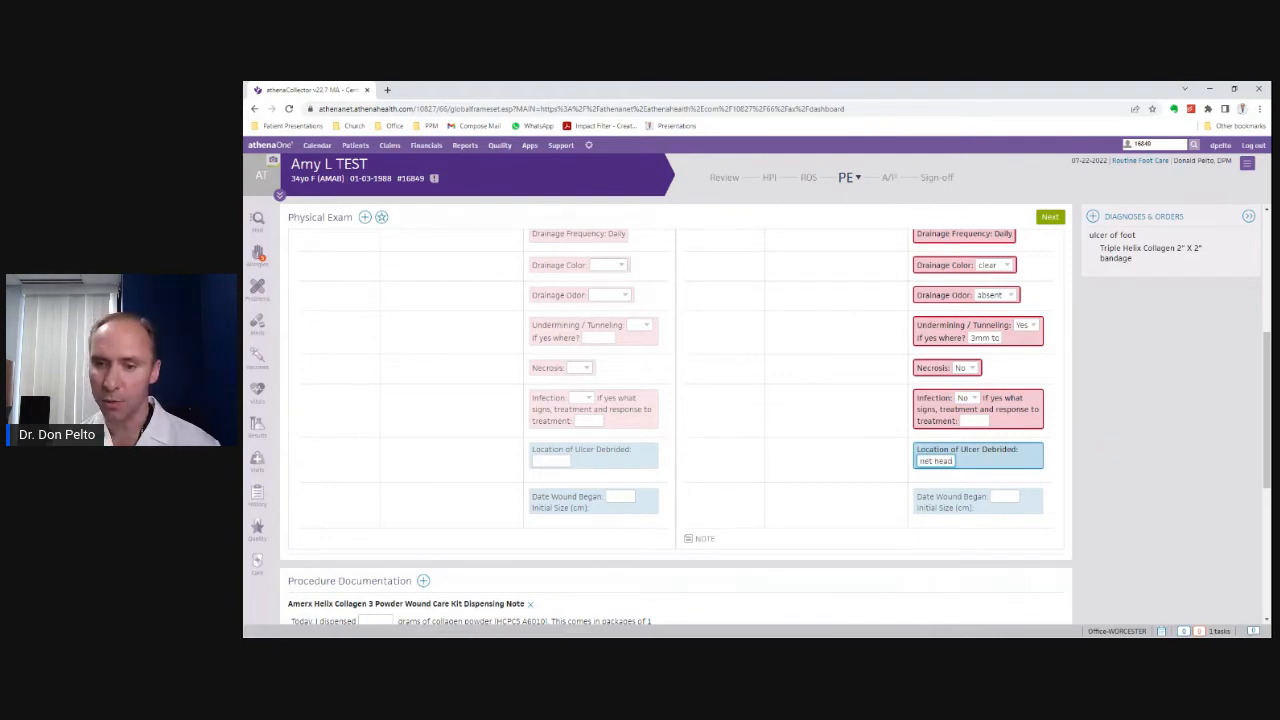
scroll(1005, 455, "down", 2)
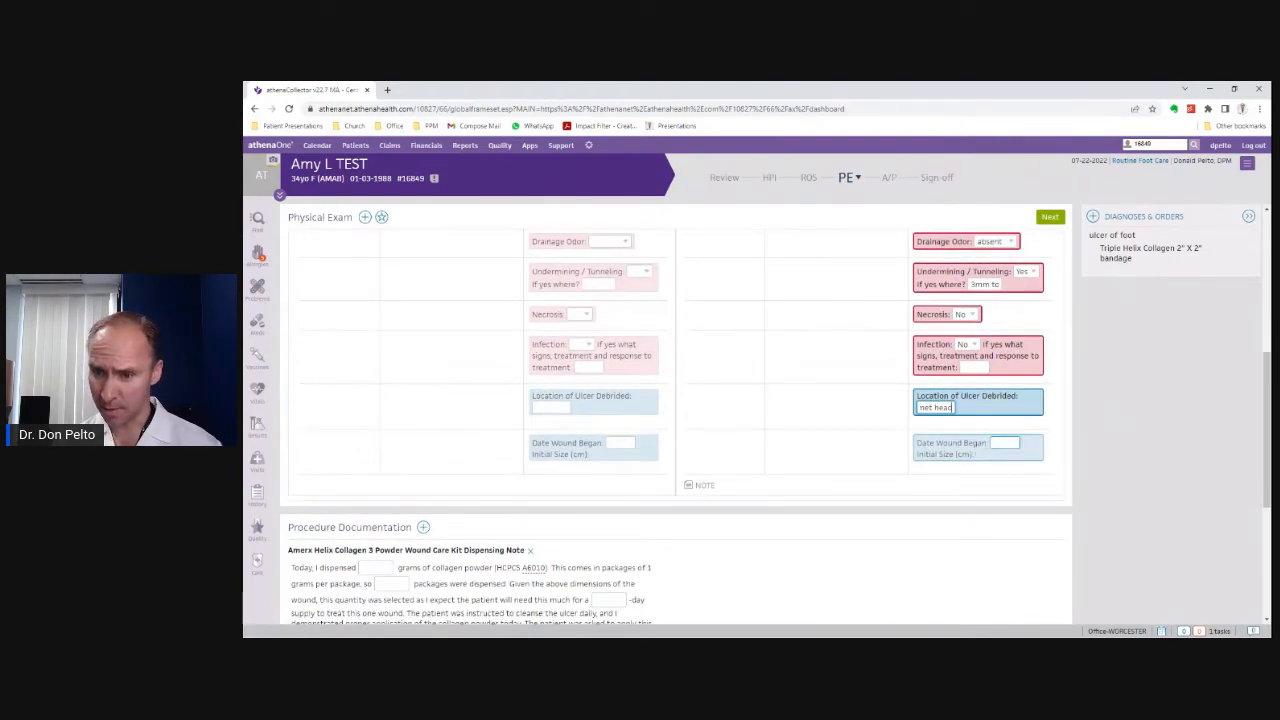
left_click(1004, 443)
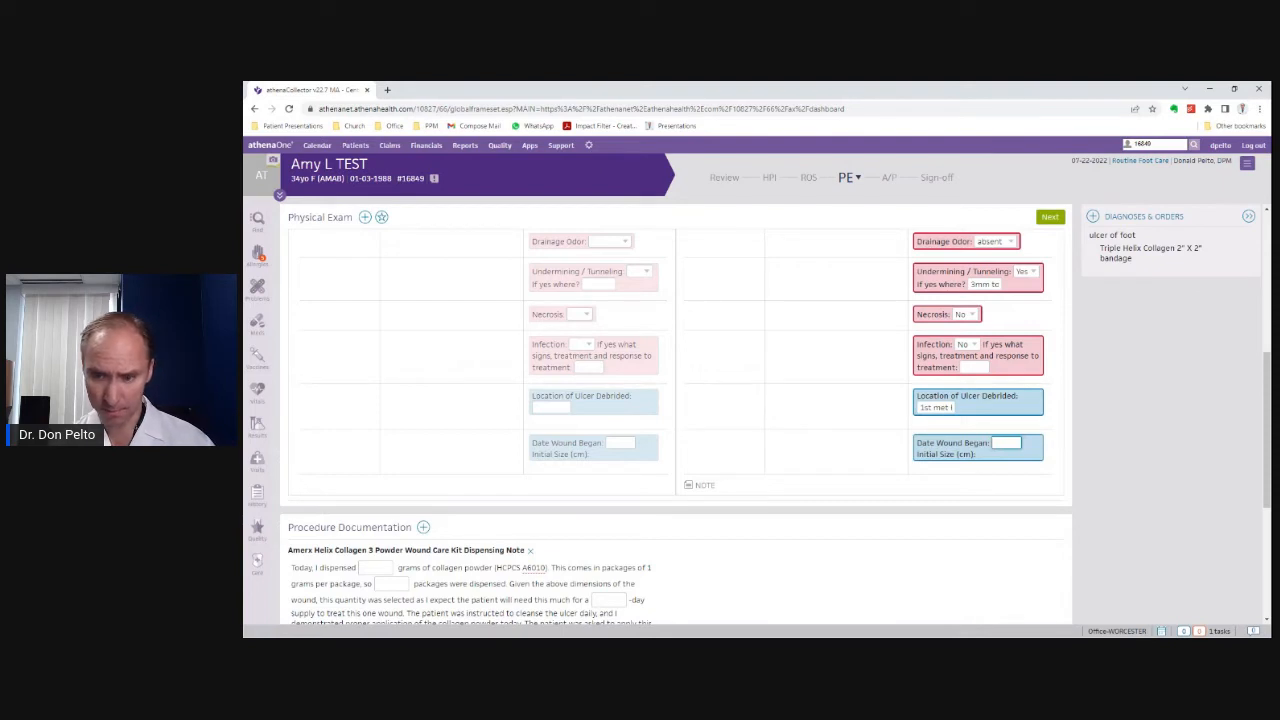
type("8")
type("/5/22")
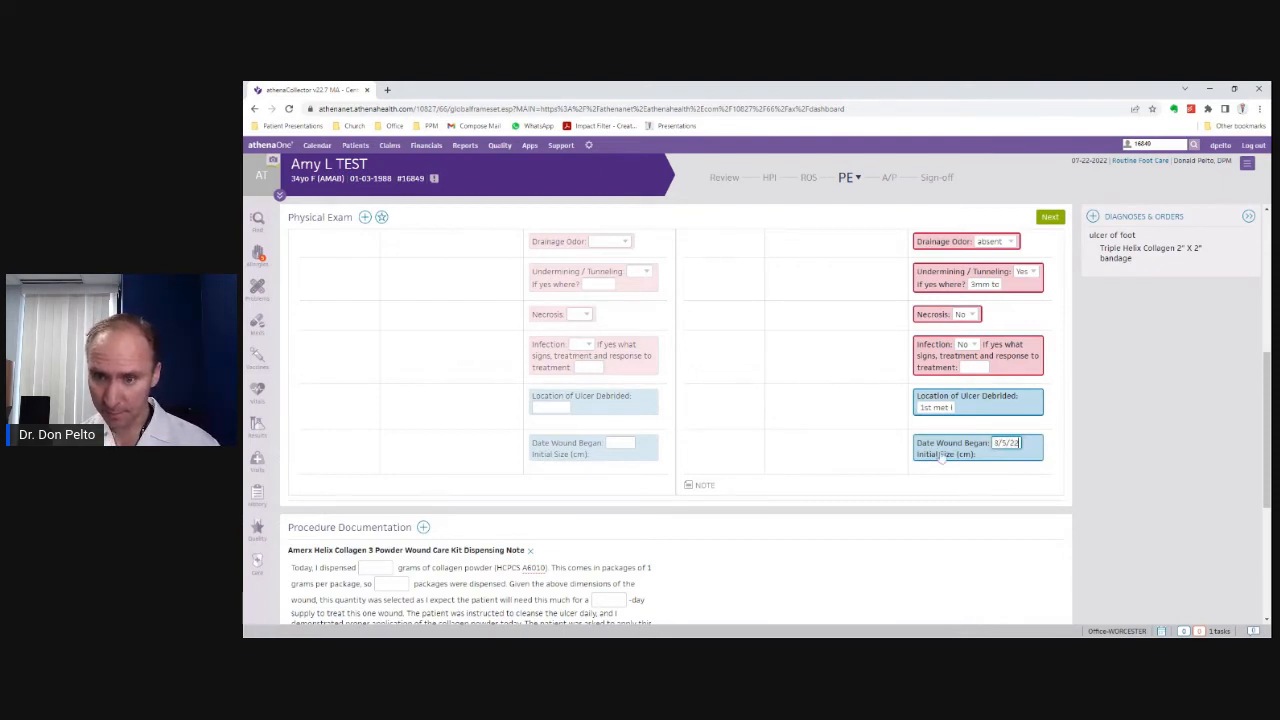
- Check the ulcer dimensions recorded for Lesion #1 Left and enter its initial size as 0.2x0.2x0.2 cm
scroll(946, 460, "up", 5)
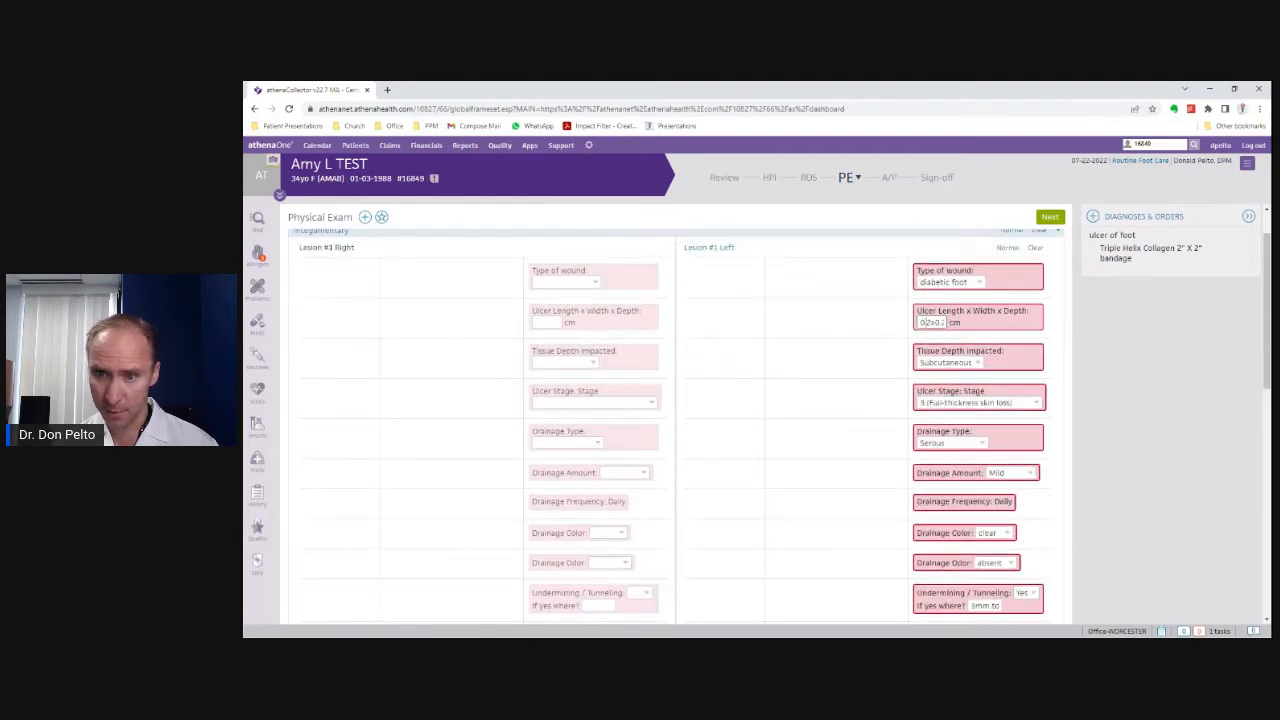
left_click(925, 336)
double_click(931, 323)
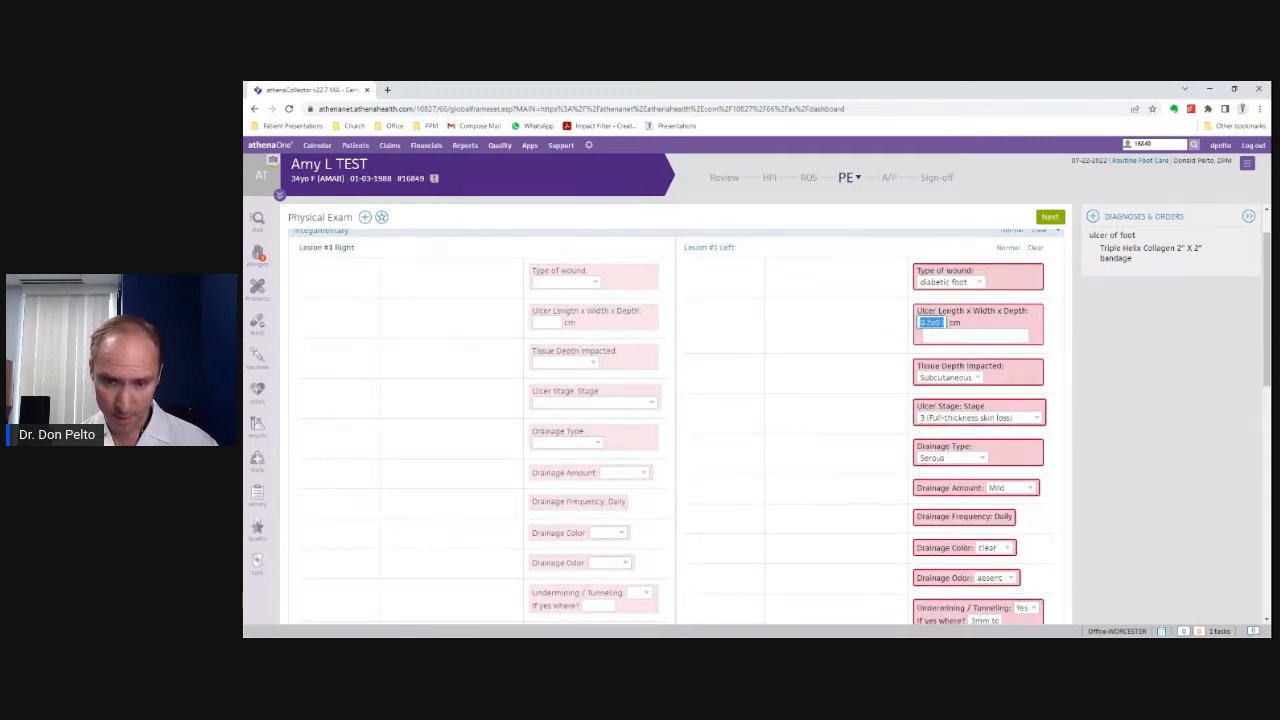
scroll(929, 449, "down", 10)
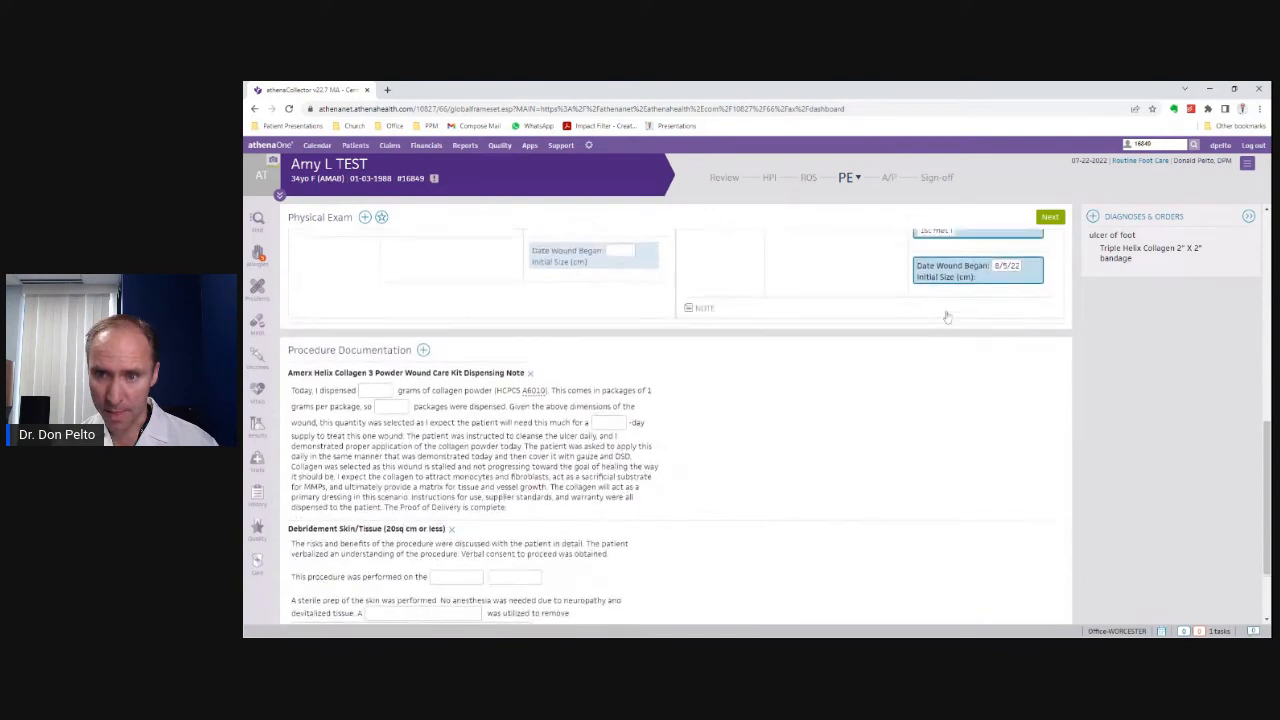
left_click(957, 362)
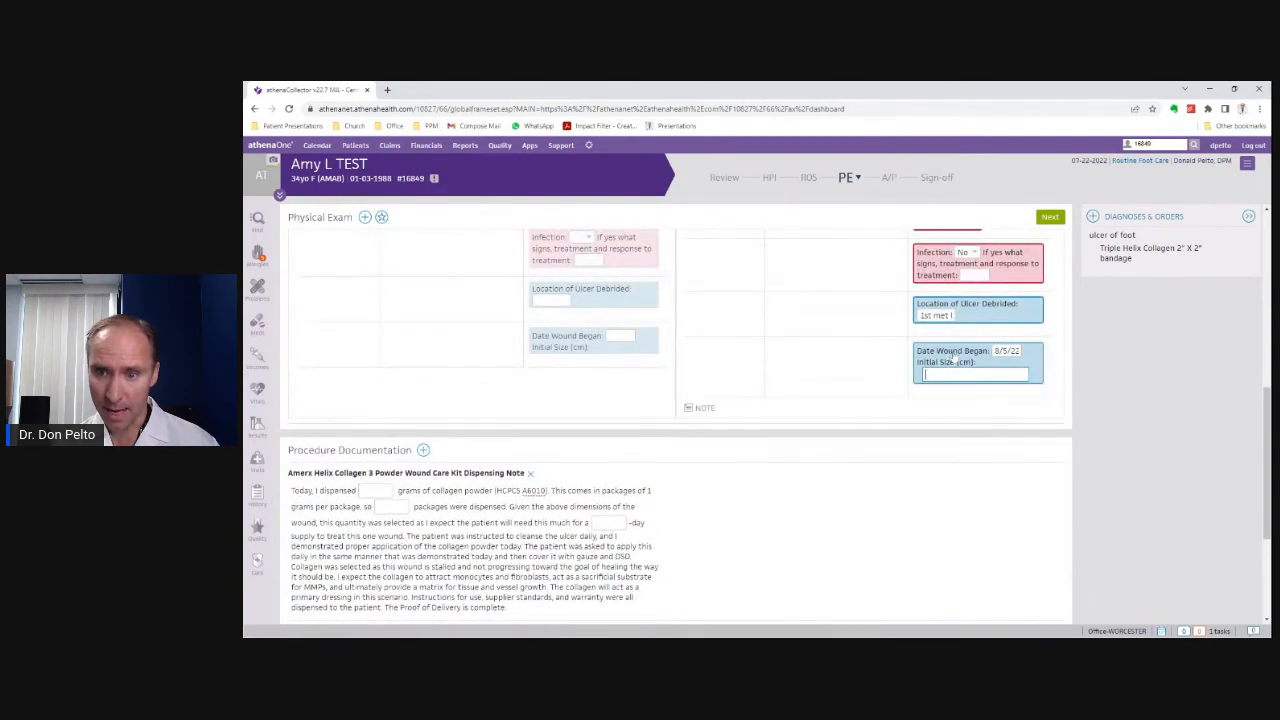
type("0.2x0.2x0.2")
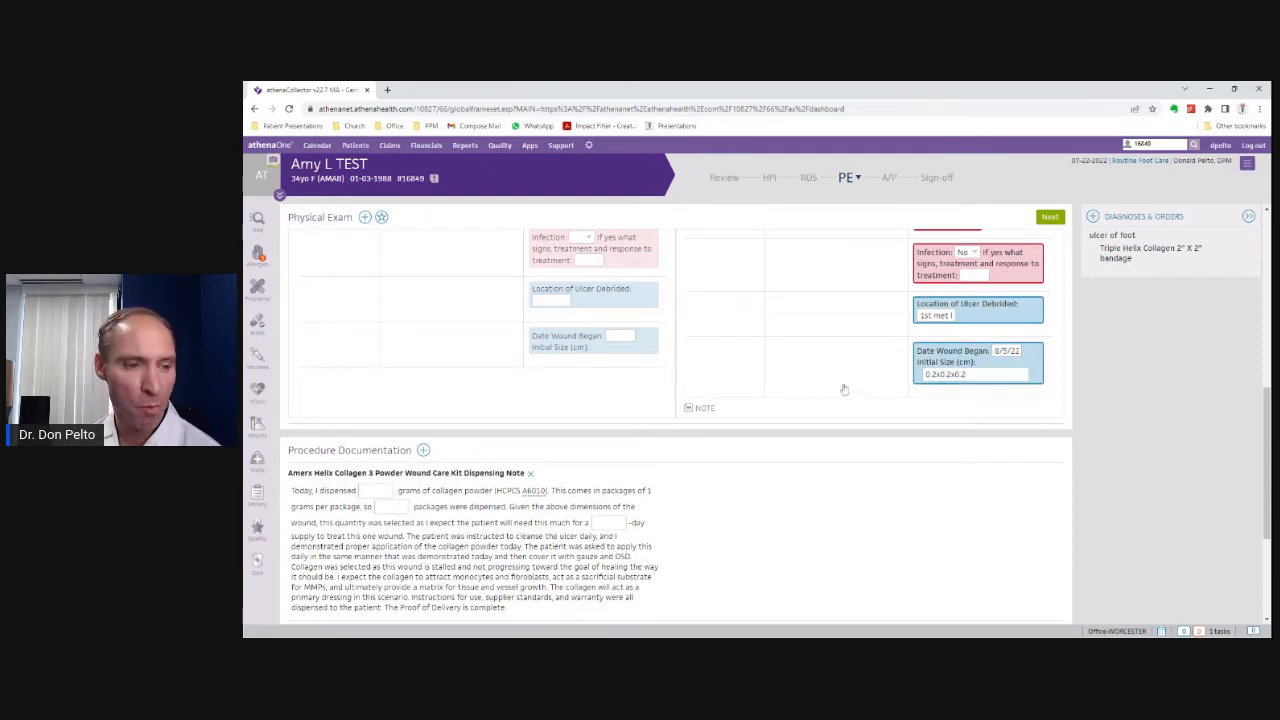
- Complete the Amerx Helix Collagen 3 Powder dispensing note with 15 grams, 15 packages and a 15-day supply
scroll(734, 483, "down", 2)
scroll(734, 487, "down", 4)
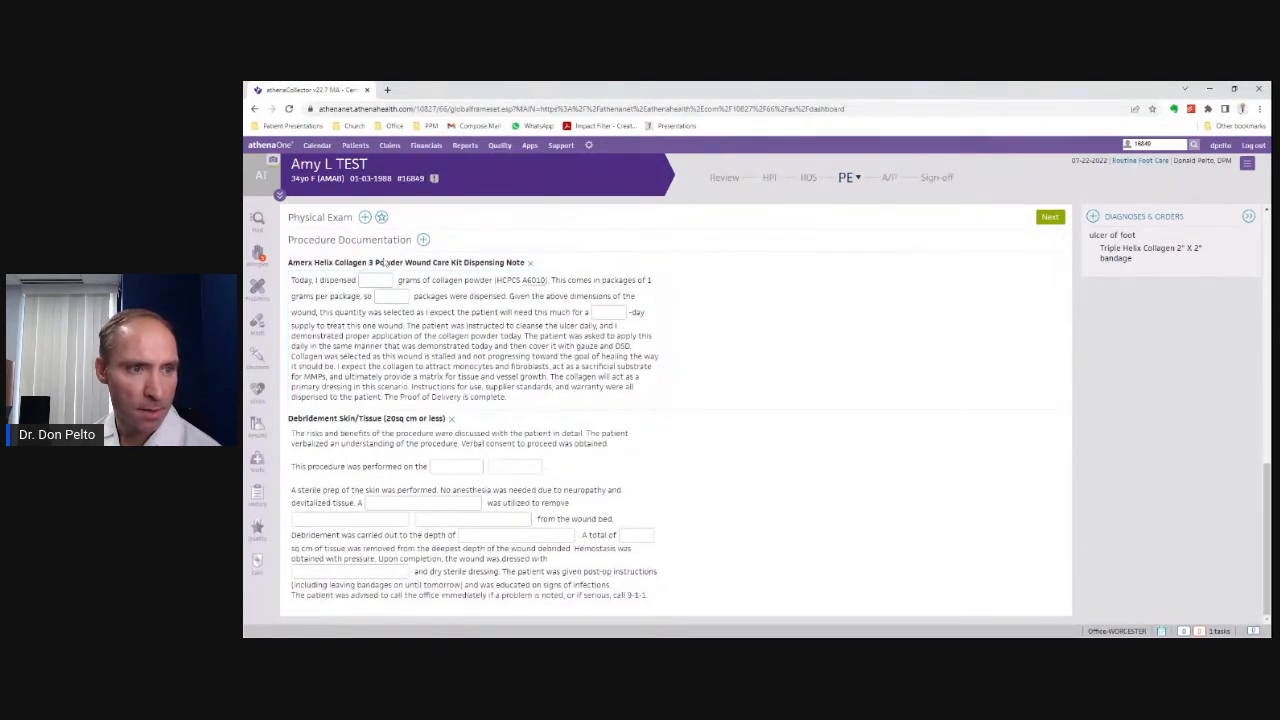
left_click(376, 281)
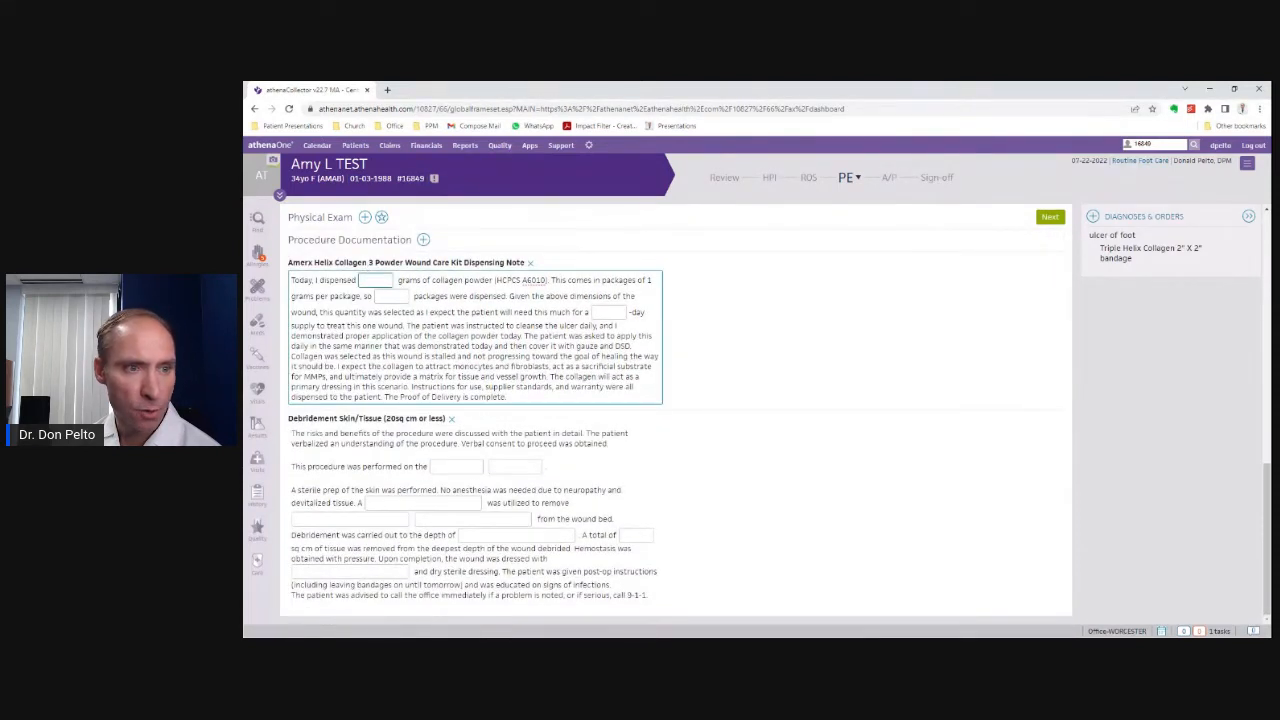
left_click(376, 281)
left_click(376, 281)
left_click(376, 281)
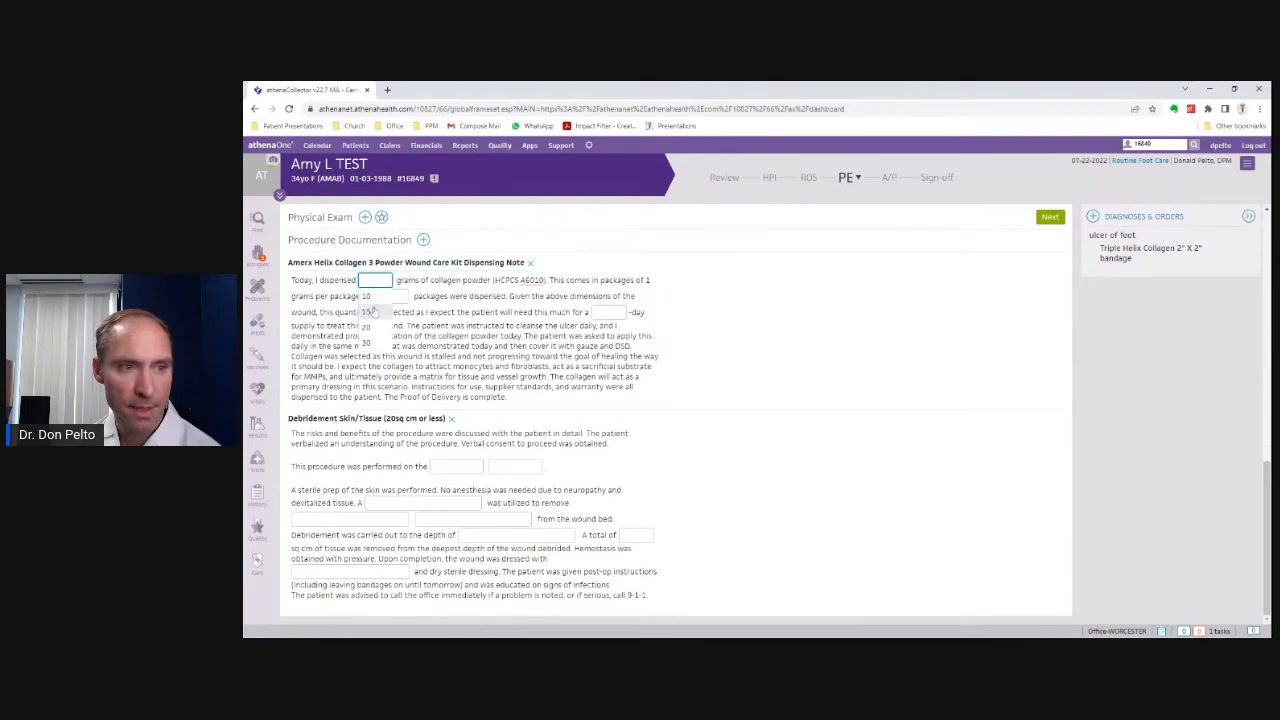
left_click(368, 312)
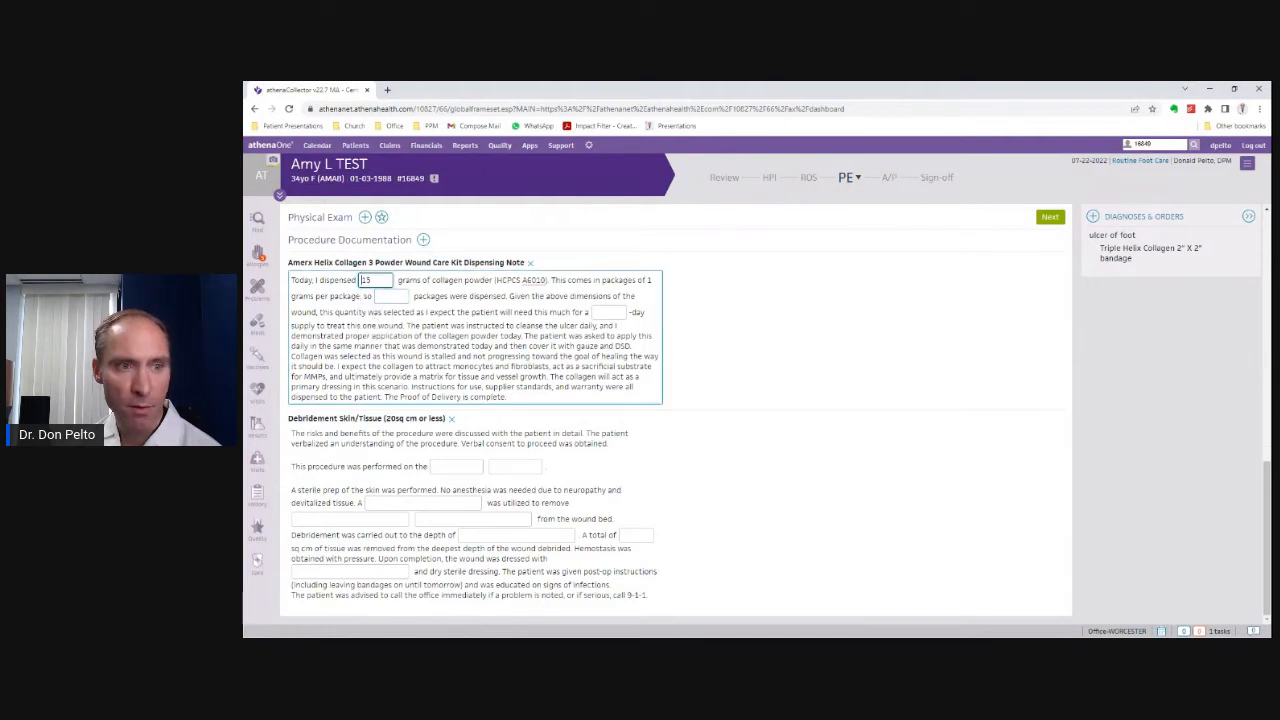
left_click(390, 297)
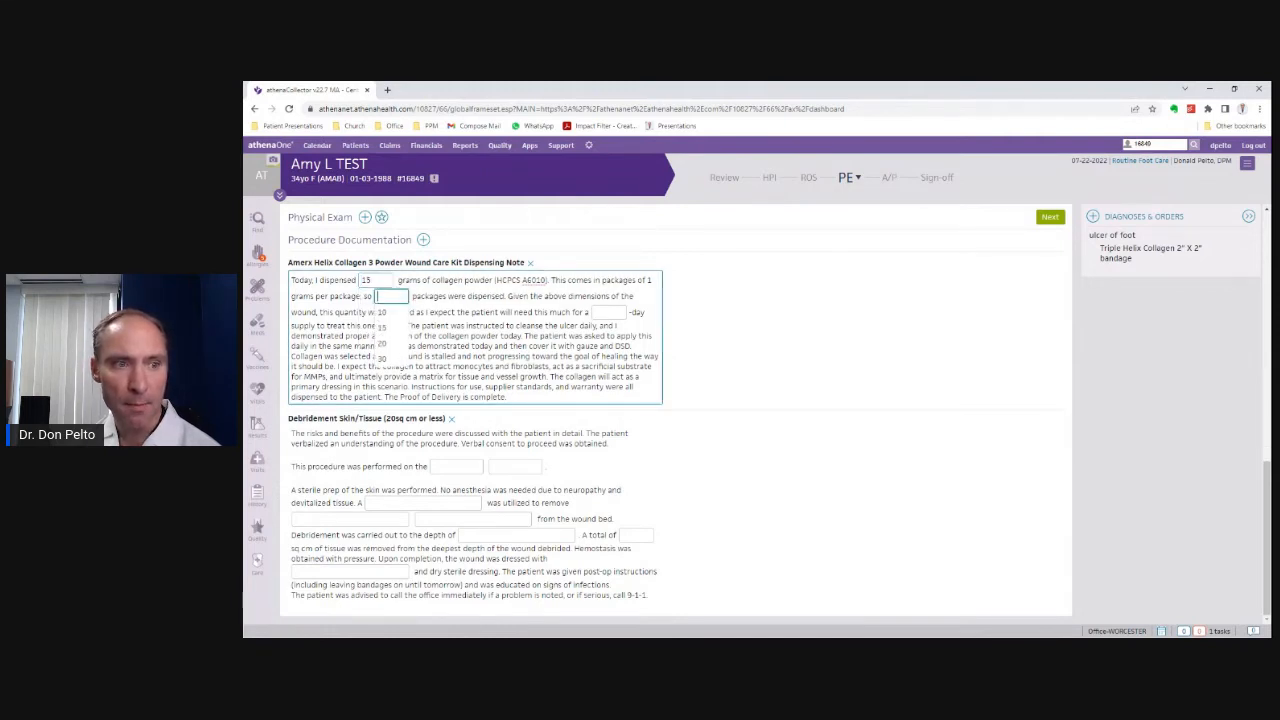
left_click(384, 328)
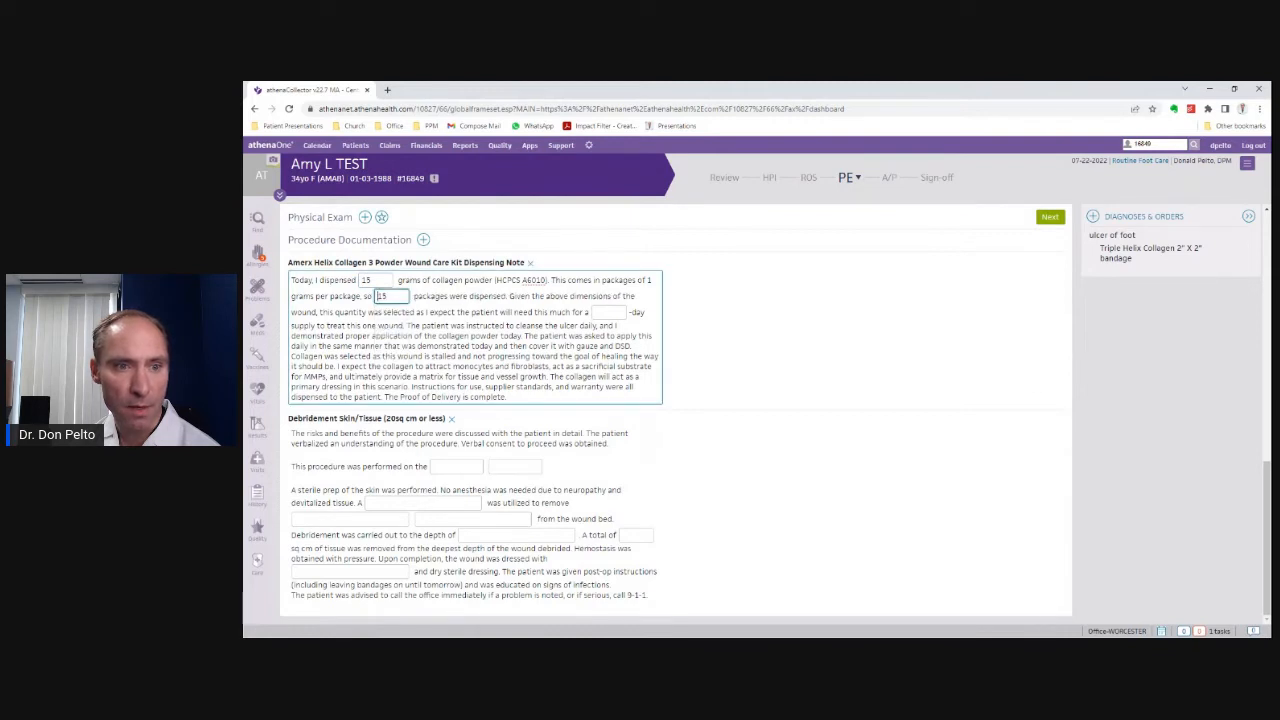
left_click(609, 312)
left_click(609, 344)
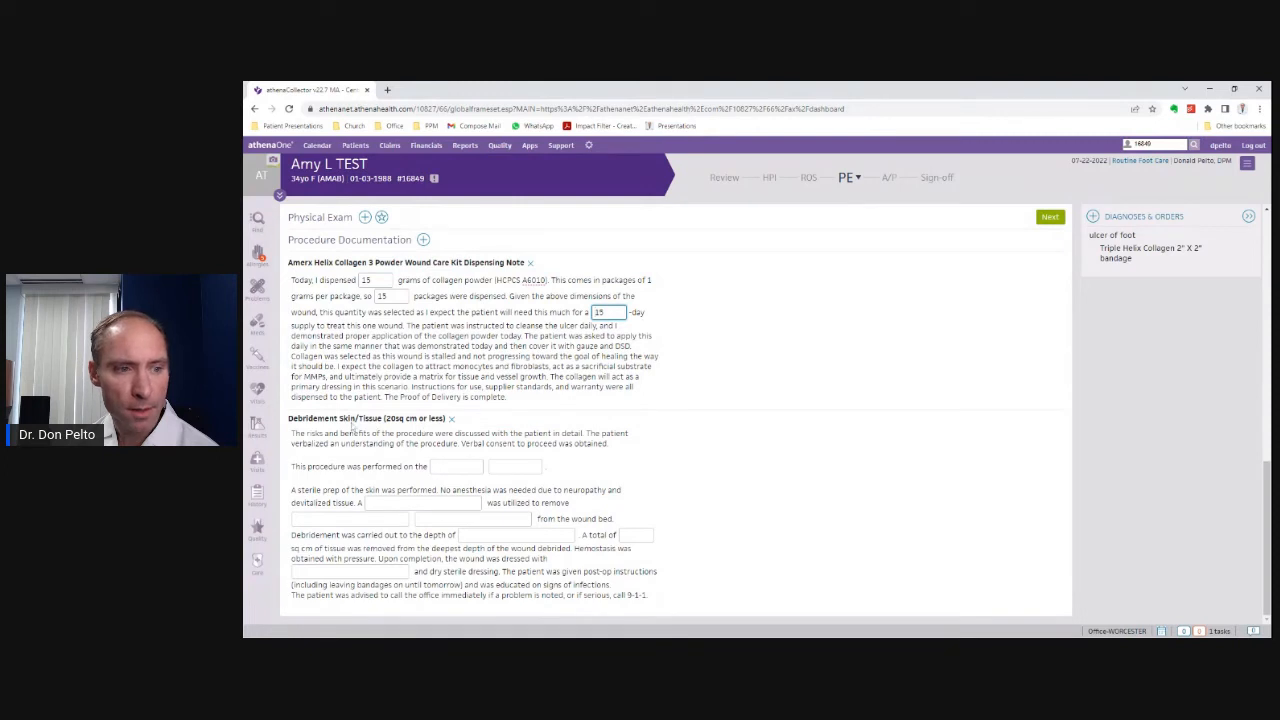
- Set the procedure site in the Debridement Skin/Tissue note to the left great toe
left_click(457, 467)
left_click(442, 483)
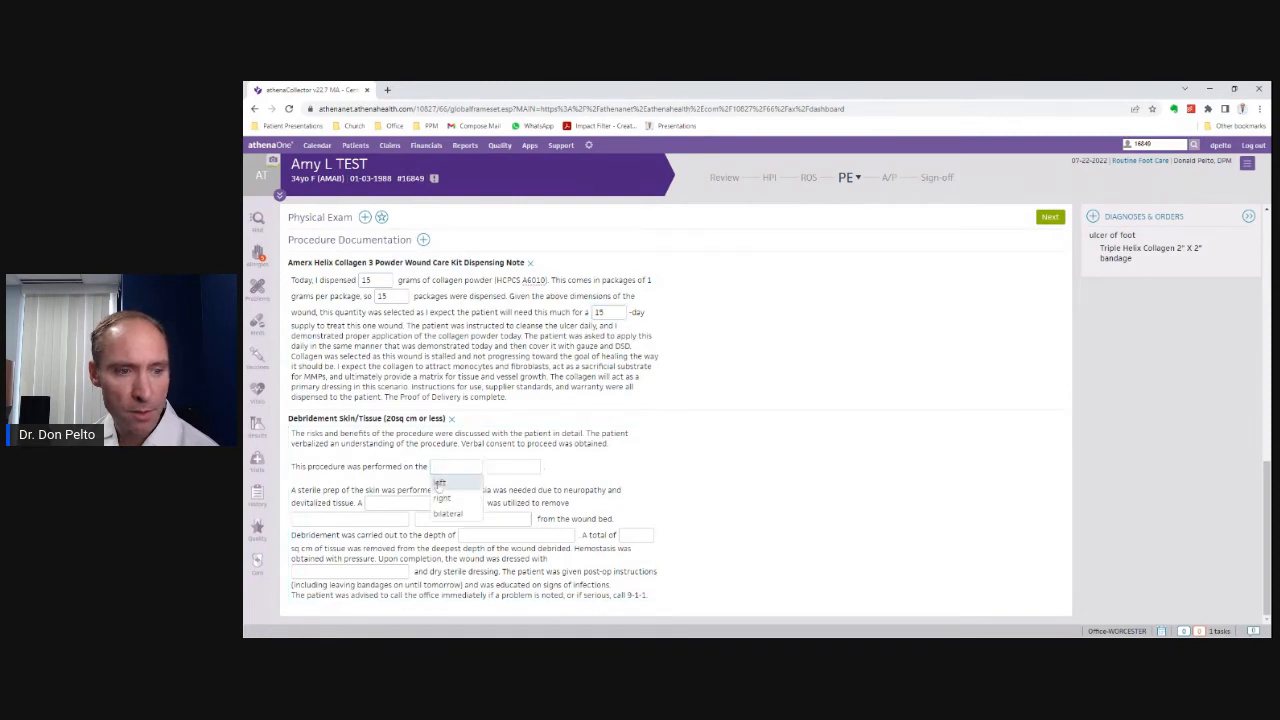
left_click(514, 467)
type("1")
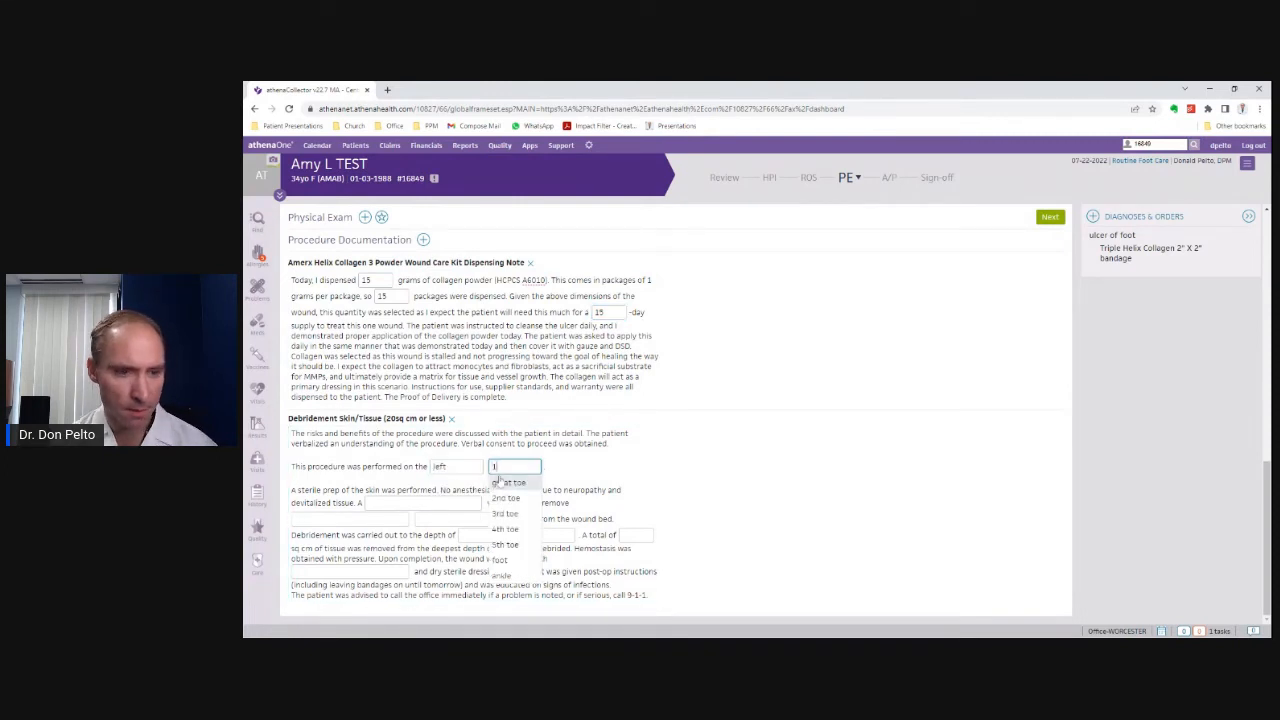
type("st met head")
key("Tab")
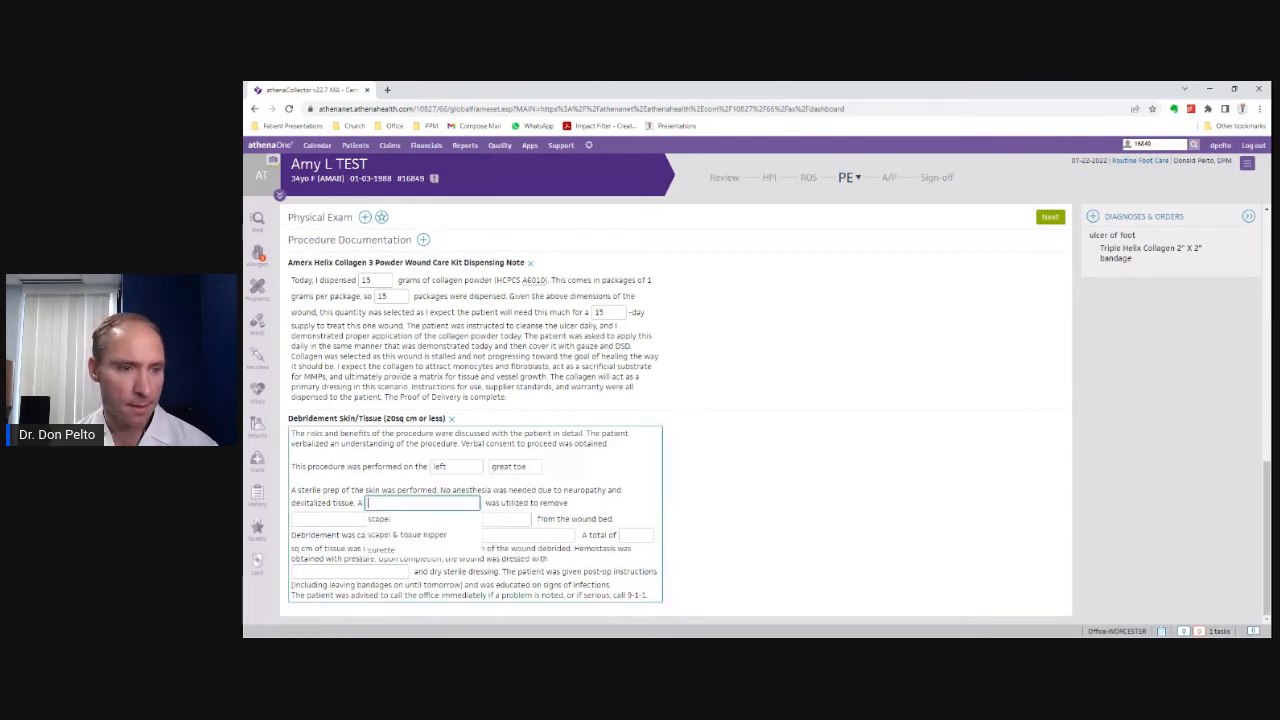
- Record in the debridement note that a scapel was used to remove "hyperkeratotic rim and" "devitalized tissue" from the wound bed
left_click(388, 521)
key("Tab")
left_click(384, 536)
key("Tab")
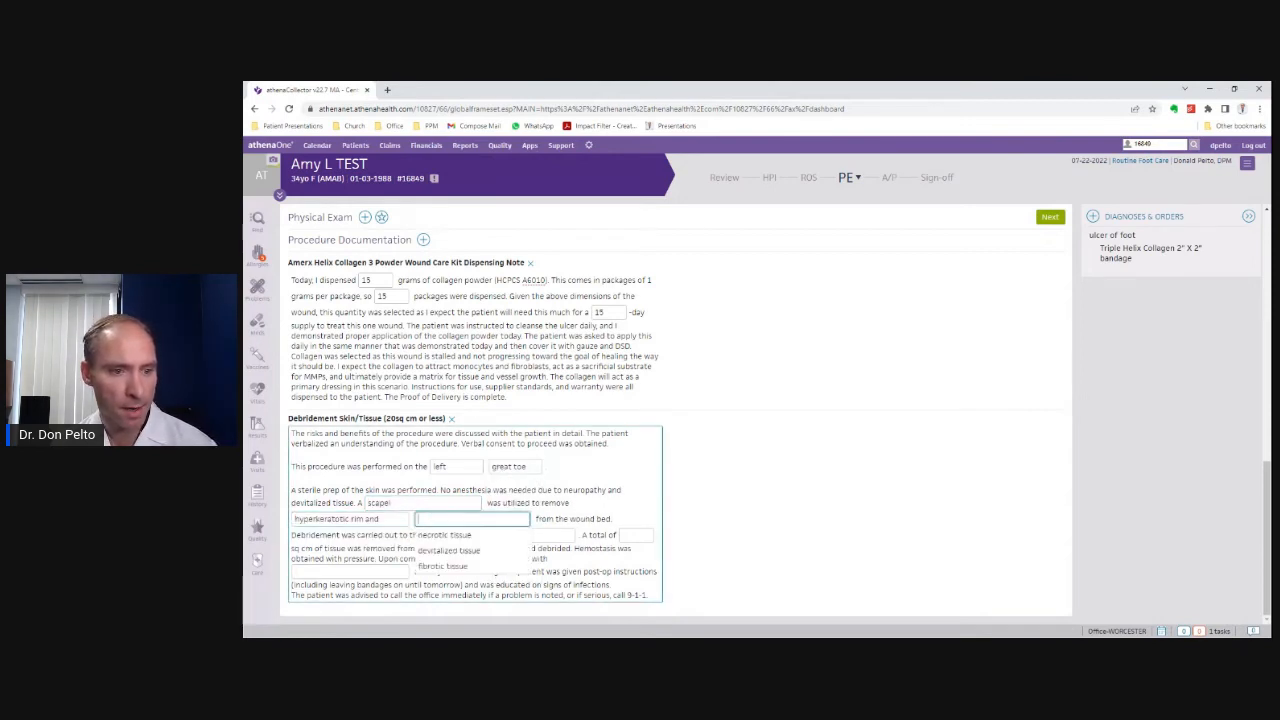
left_click(447, 552)
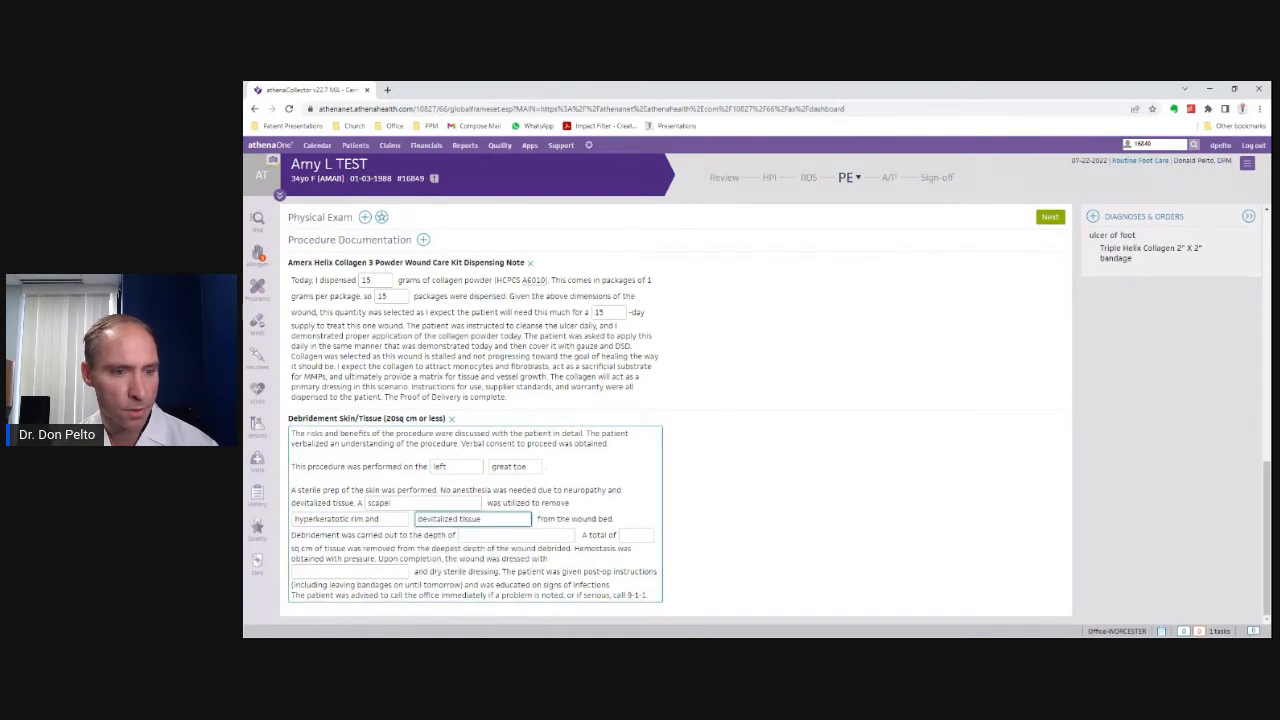
- Set the debridement depth to subcutaneous tissue and the total tissue removed to 1 sq cm
key("Tab")
left_click(498, 567)
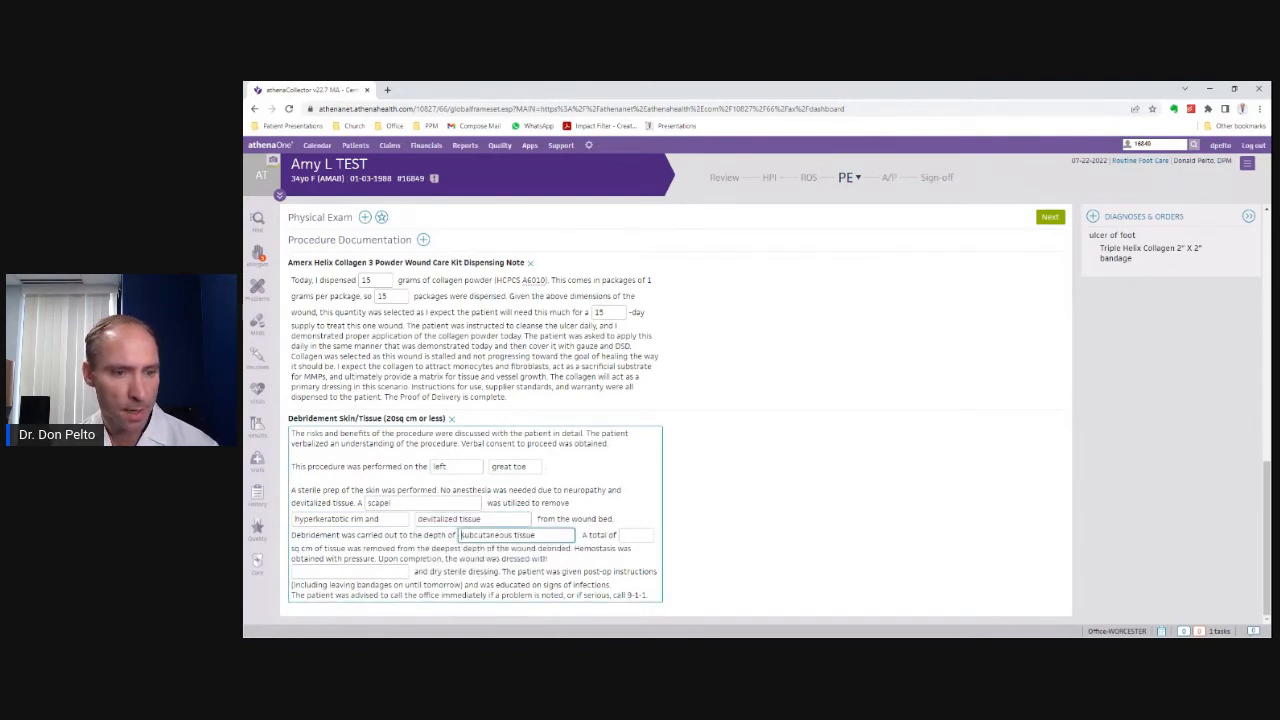
left_click(635, 536)
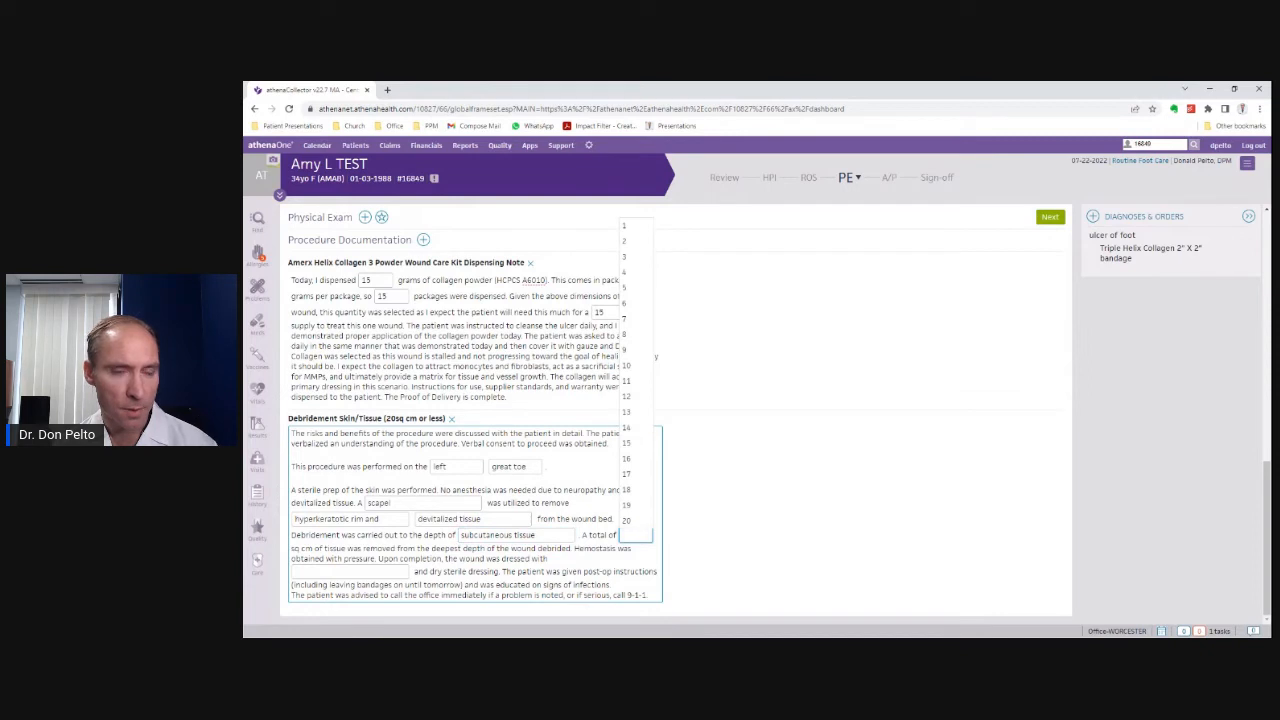
type("1")
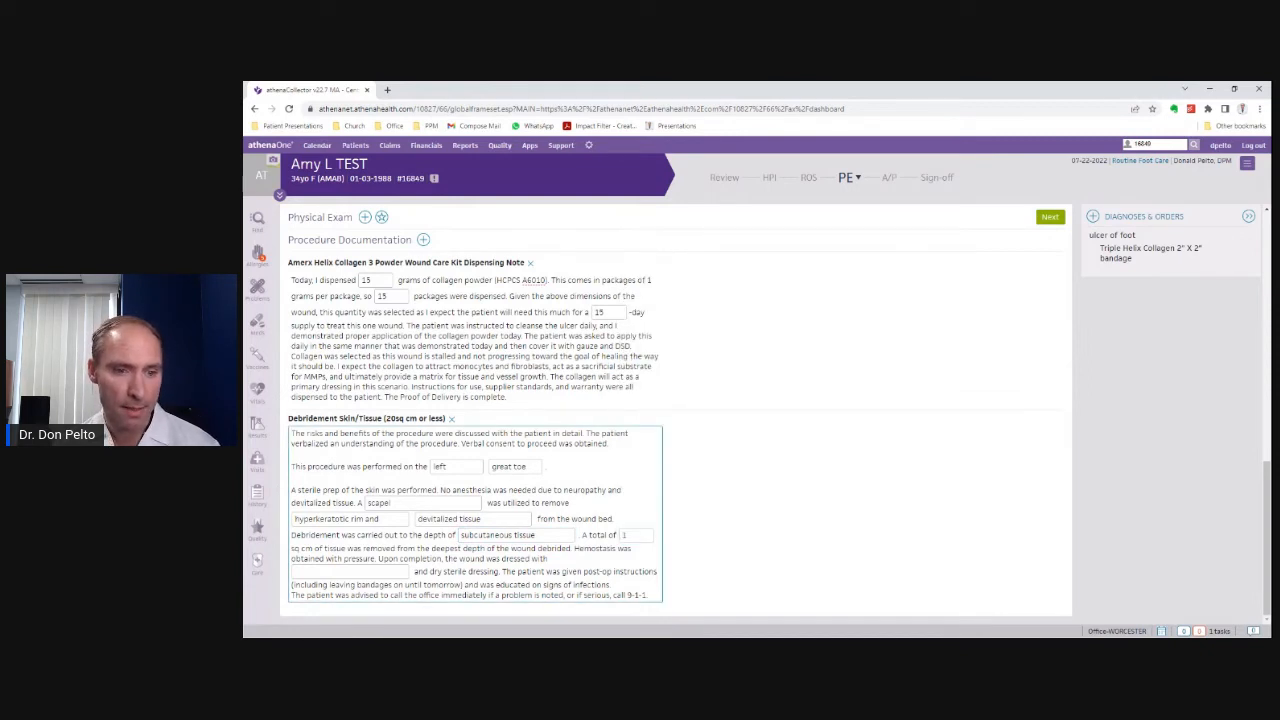
- Record betadine as the dressing applied to the wound after the debridement
left_click(330, 571)
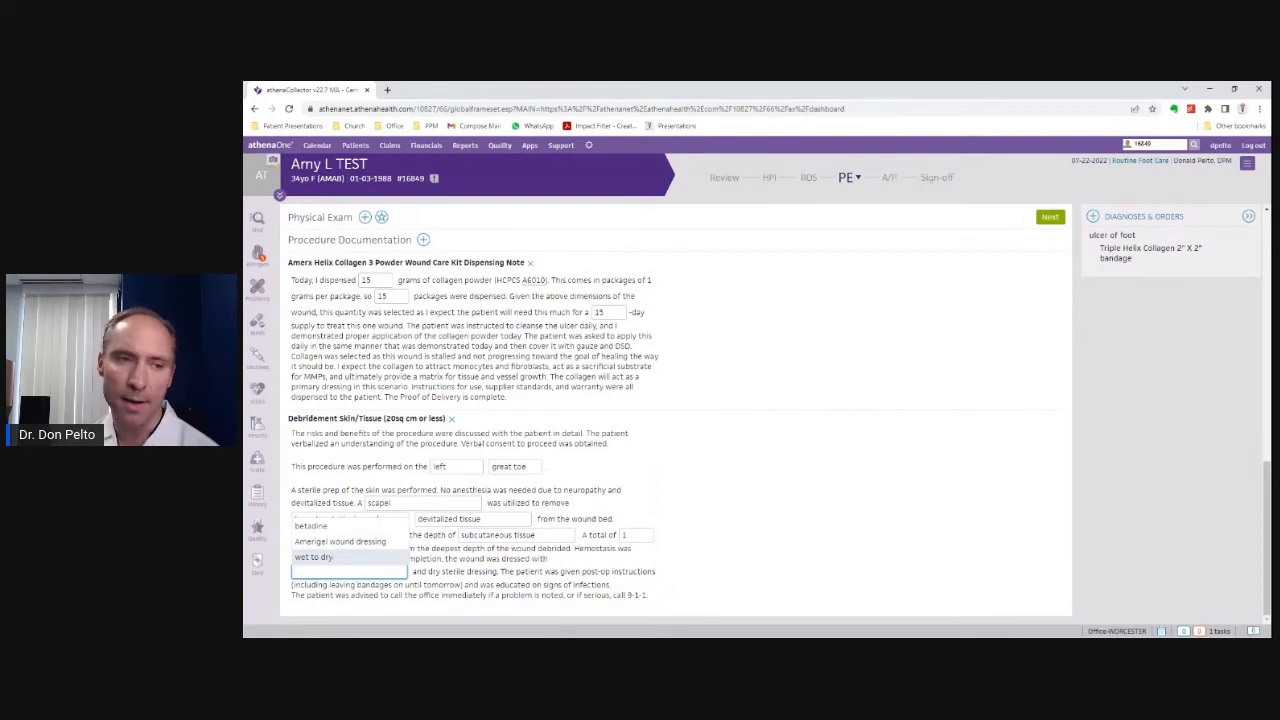
key("Up")
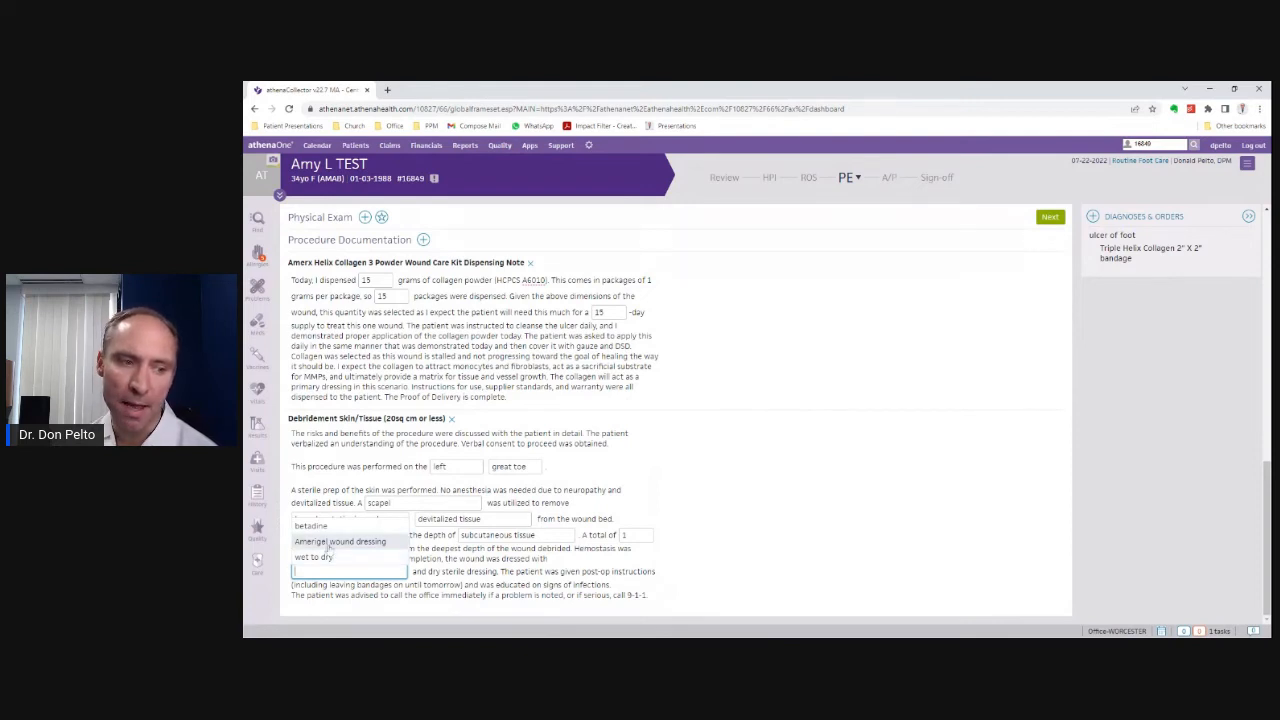
key("Up")
key("Return")
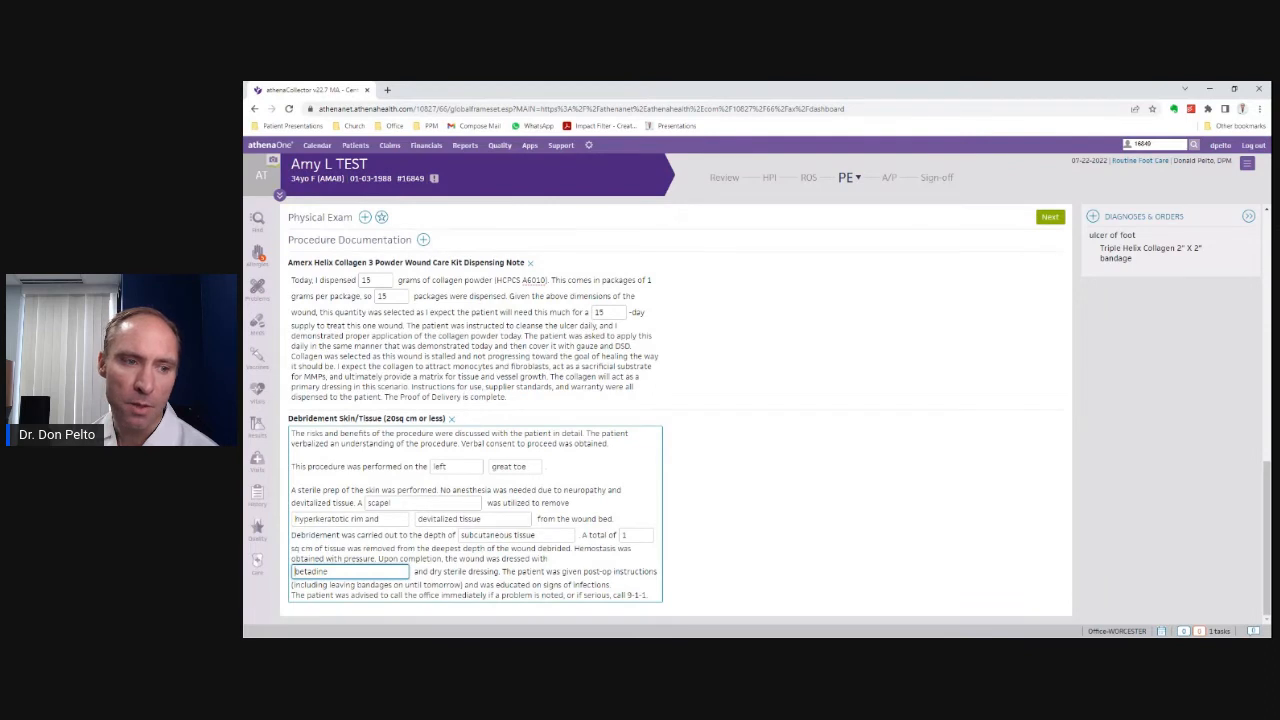
- Review the completed procedure documentation and proceed to the Assessment & Plan stage
left_click(1048, 217)
scroll(723, 260, "up", 9)
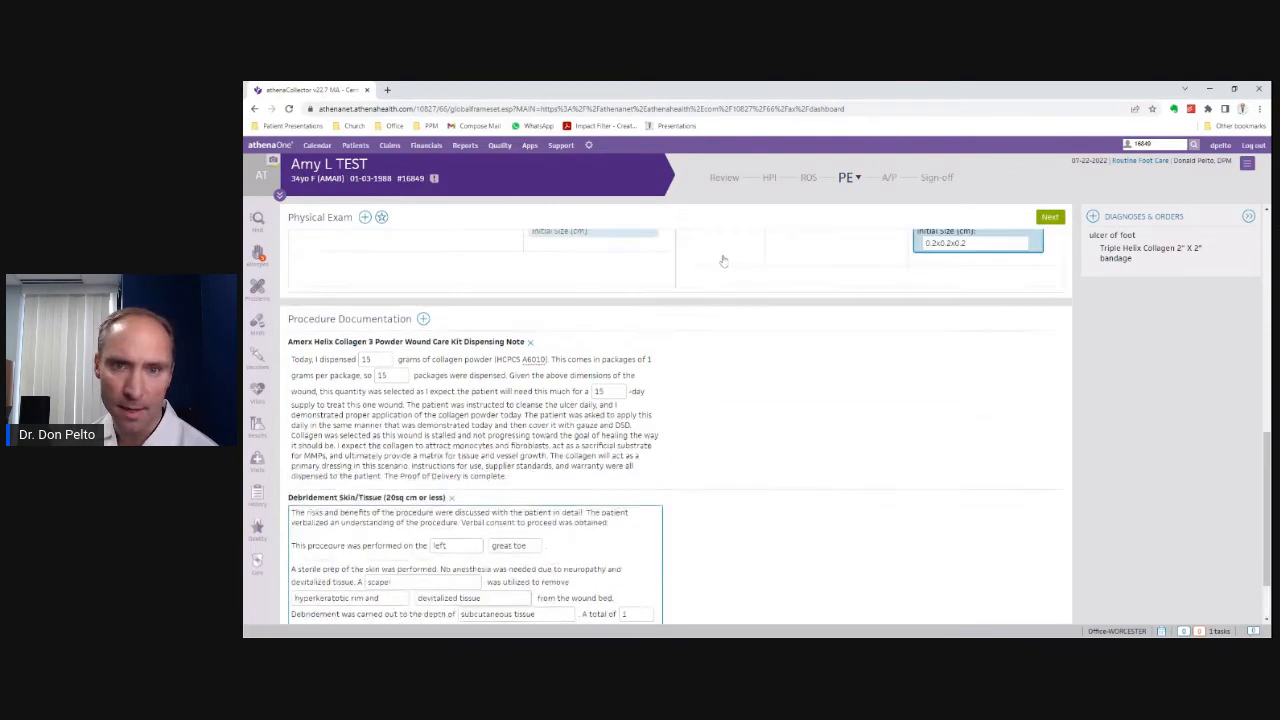
scroll(803, 302, "down", 7)
scroll(802, 303, "down", 1)
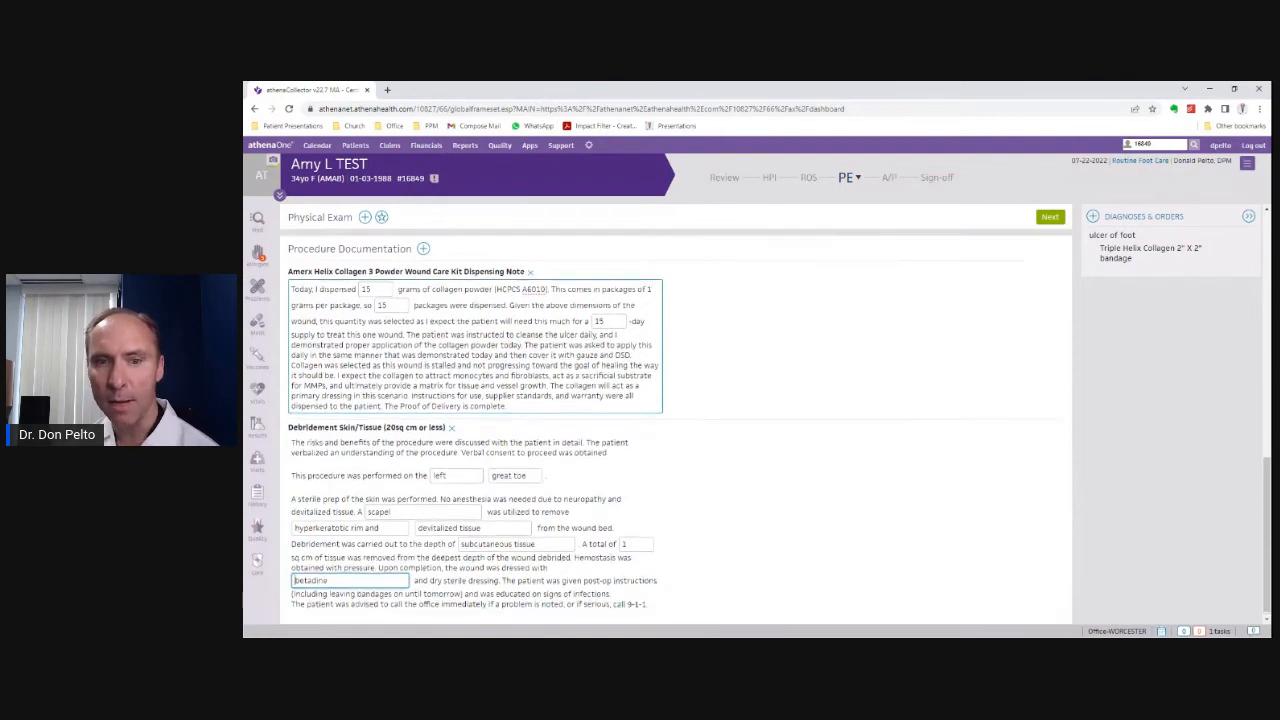
left_click(1049, 217)
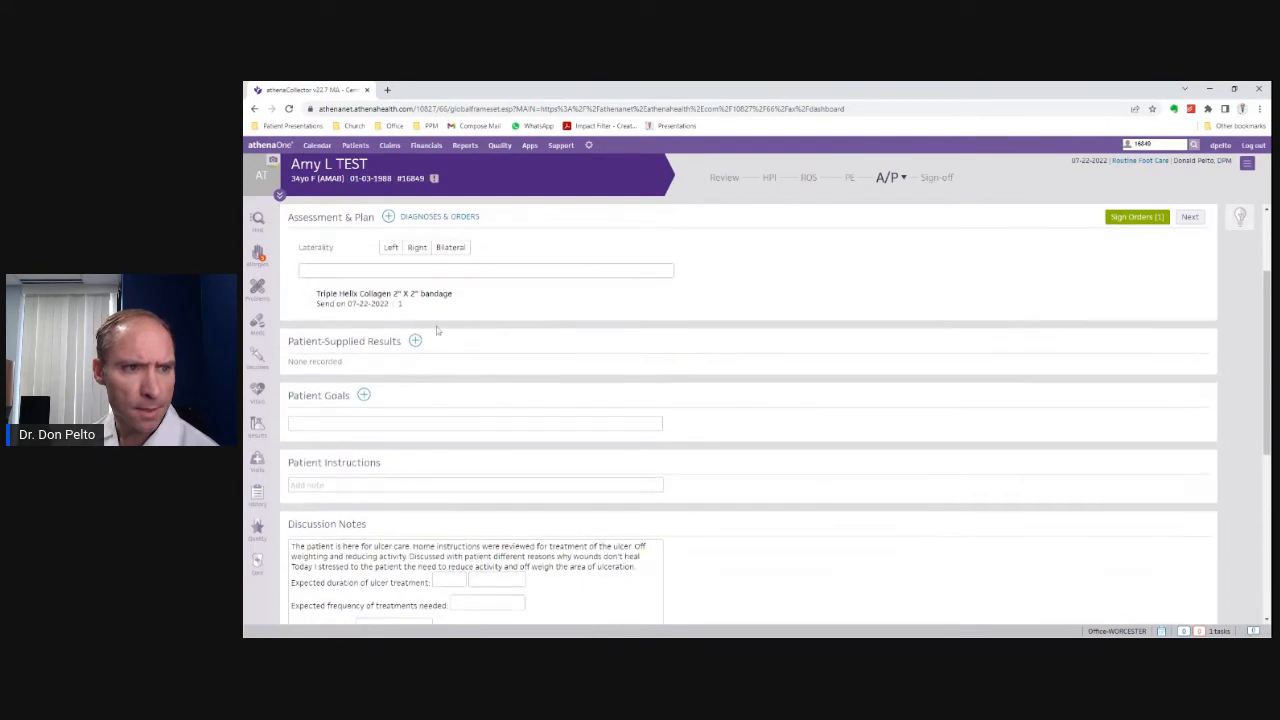
- Open the Triple Helix Collagen 2" X 2" bandage order, set it to Dispense and review its sig and quantity
left_click(392, 297)
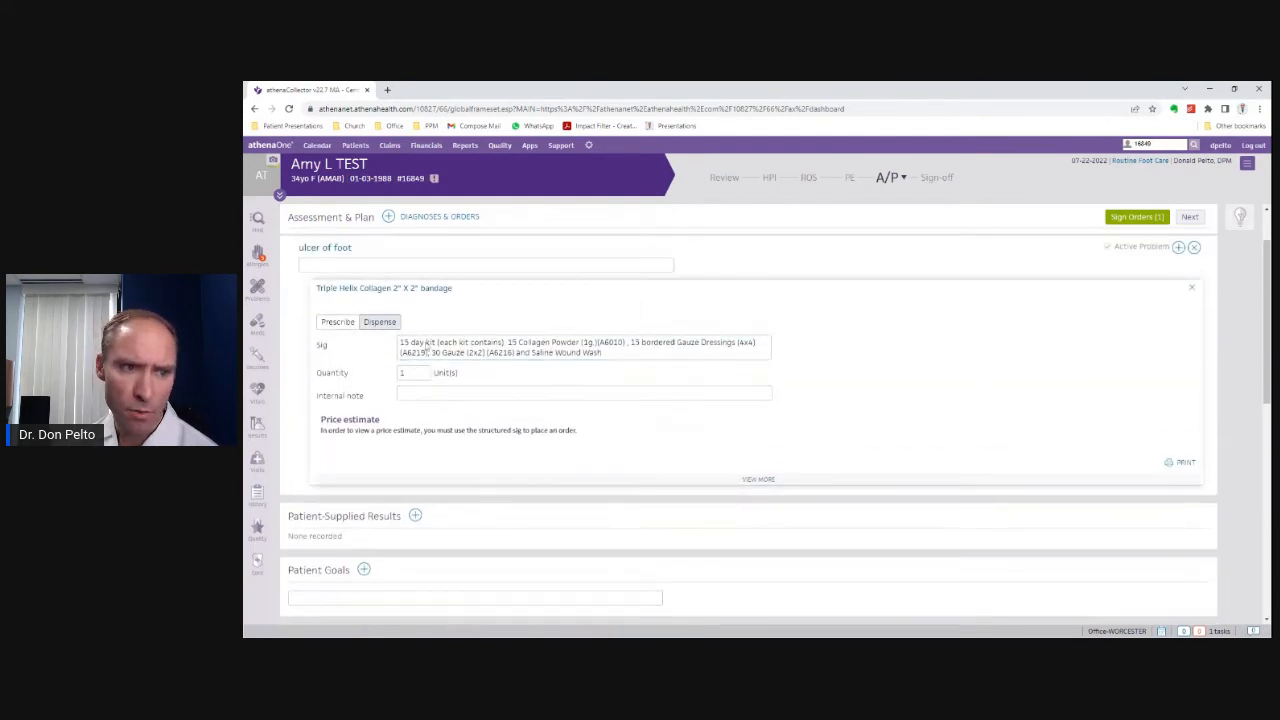
left_click(380, 326)
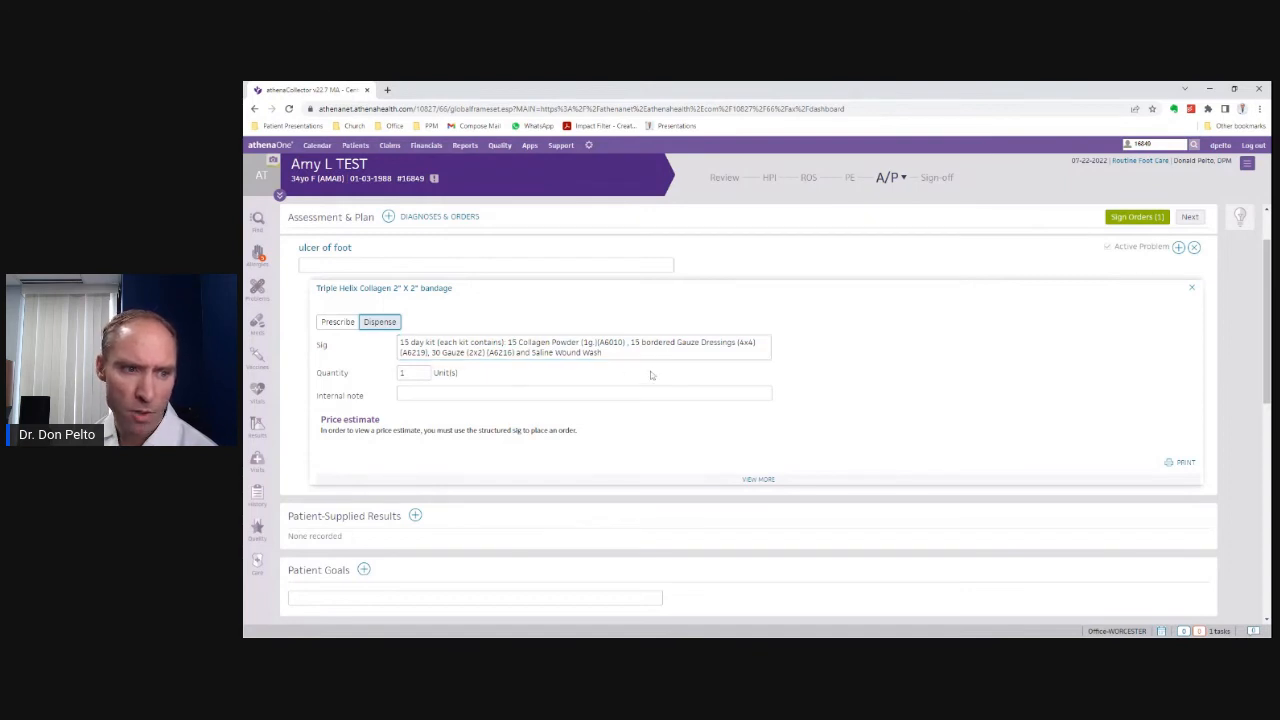
scroll(692, 384, "down", 1)
scroll(604, 310, "up", 2)
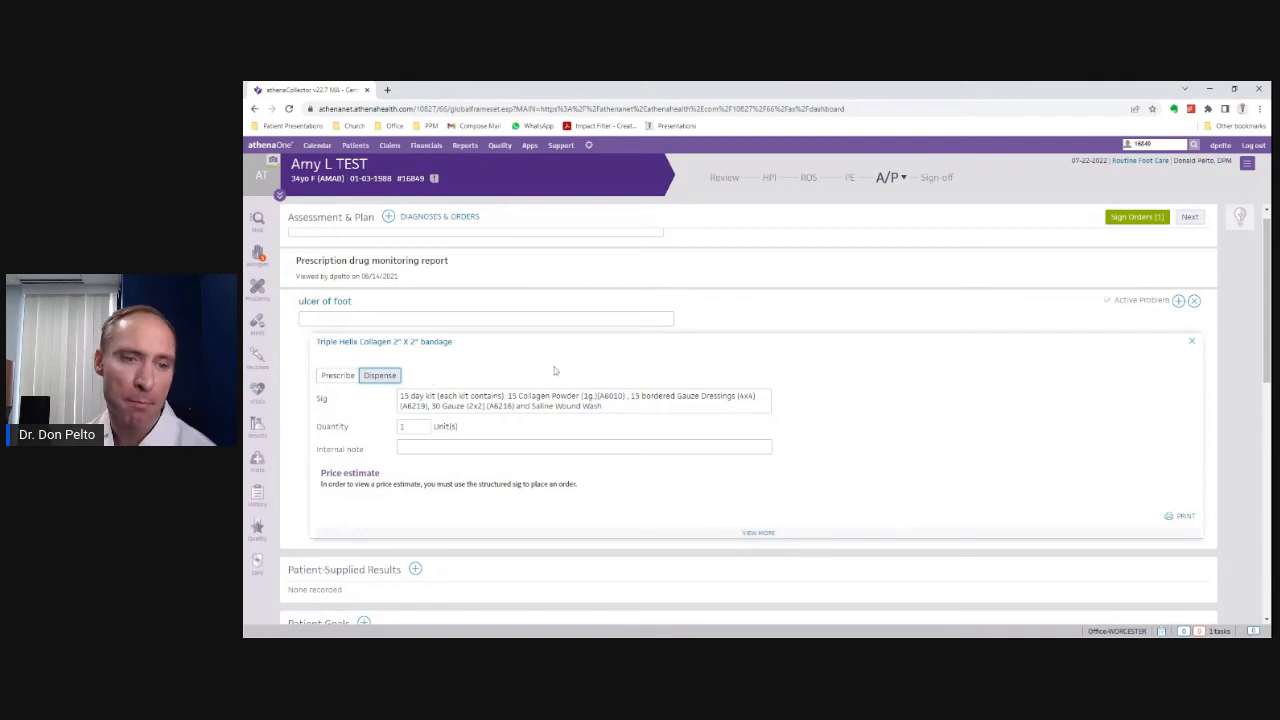
- Set the expected duration of ulcer treatment in the Discussion Notes to 4 months
scroll(560, 370, "down", 3)
scroll(566, 372, "down", 2)
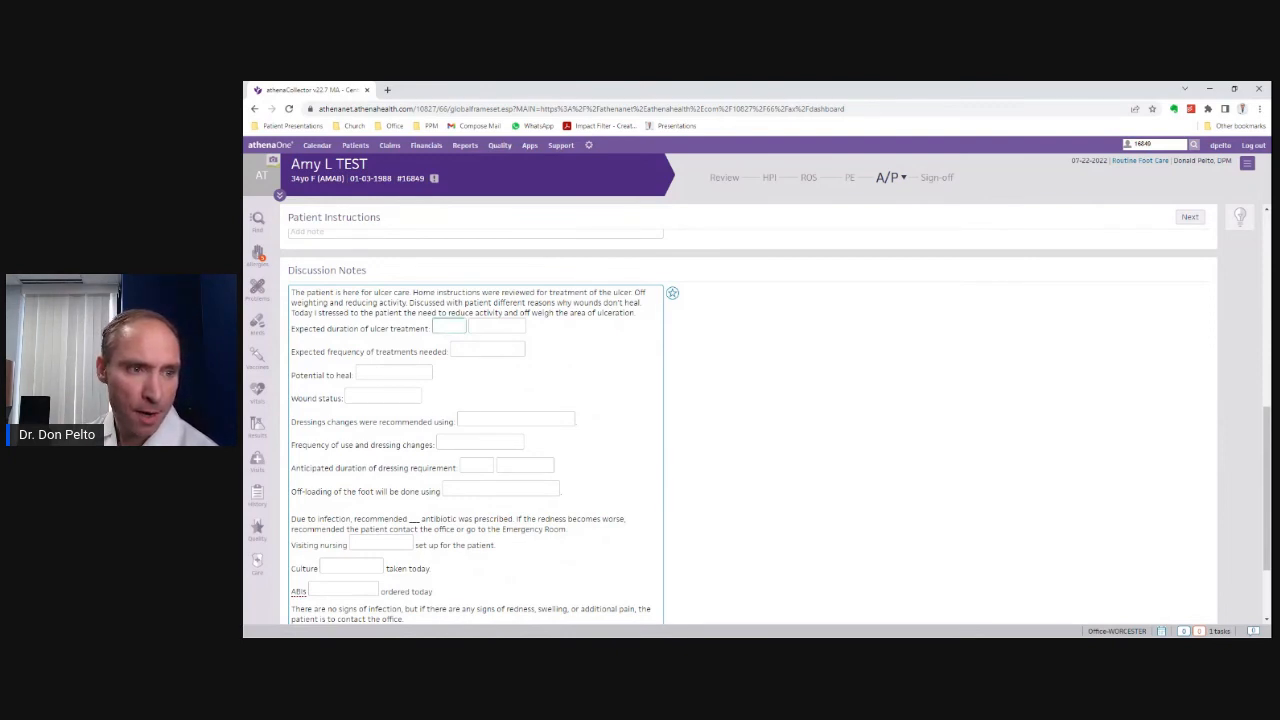
left_click(452, 327)
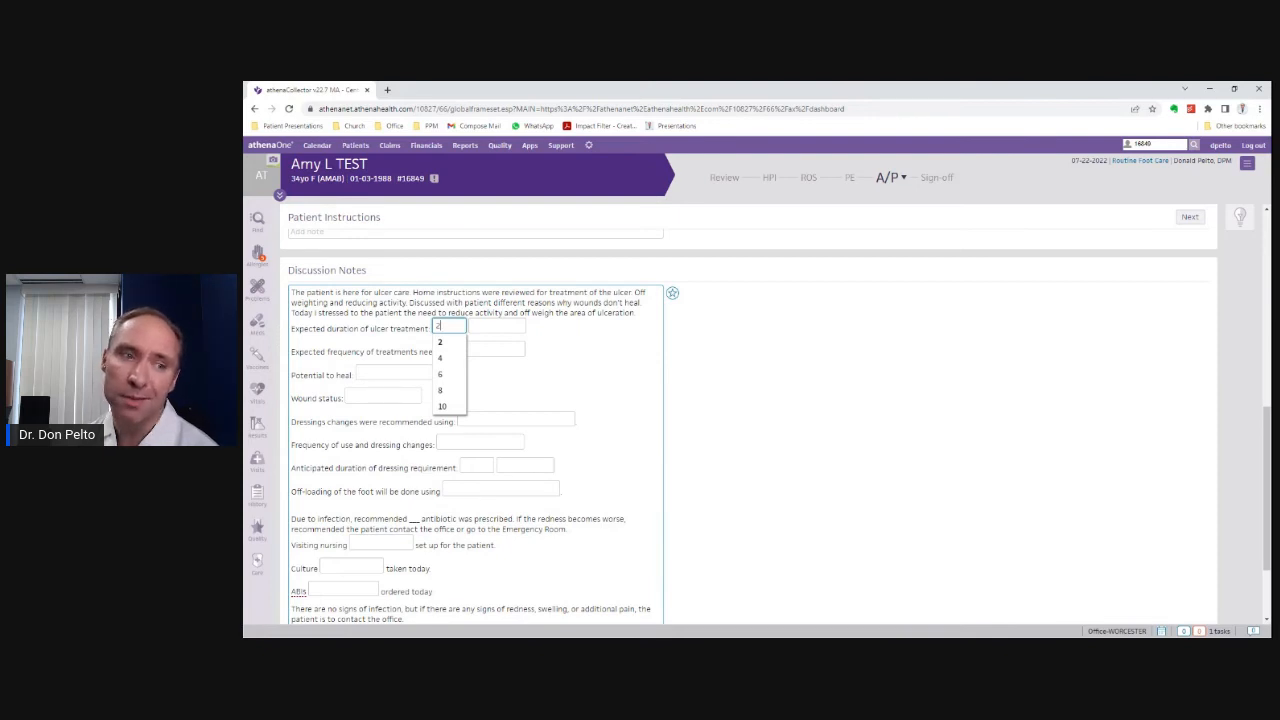
key("Down")
key("Down")
key("Return")
key("Tab")
key("Down")
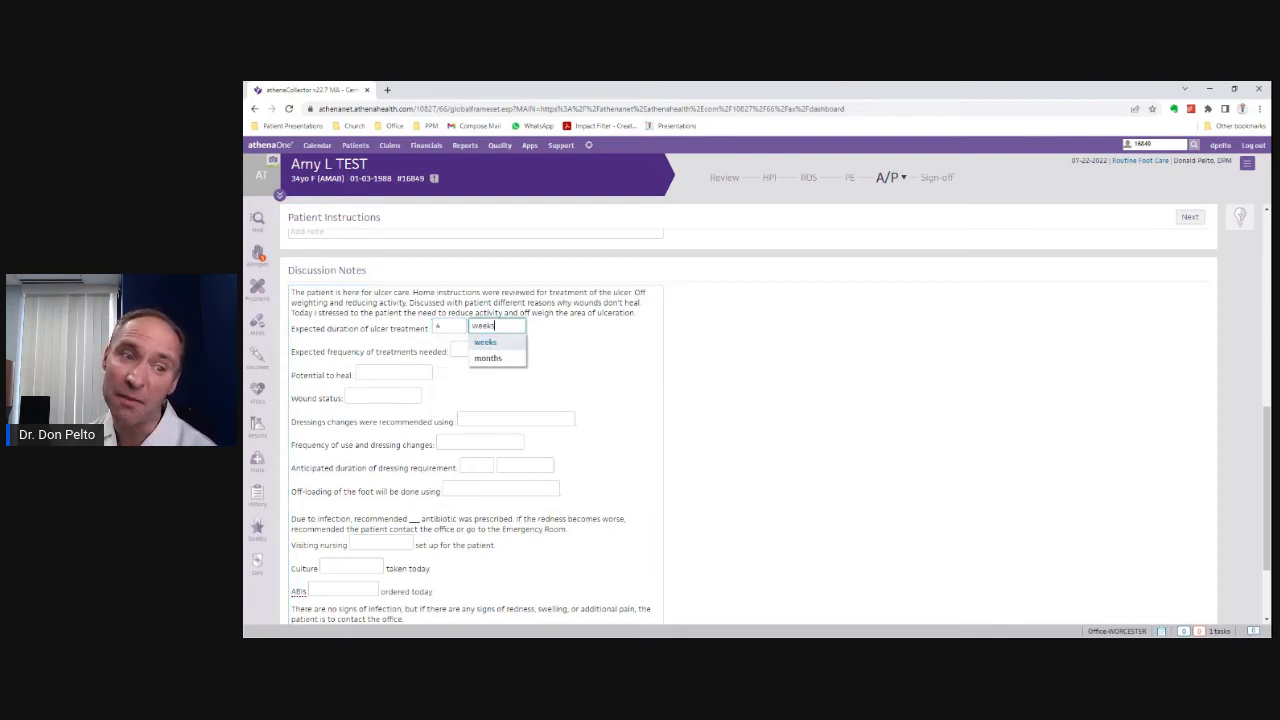
key("Down")
key("Return")
key("Tab")
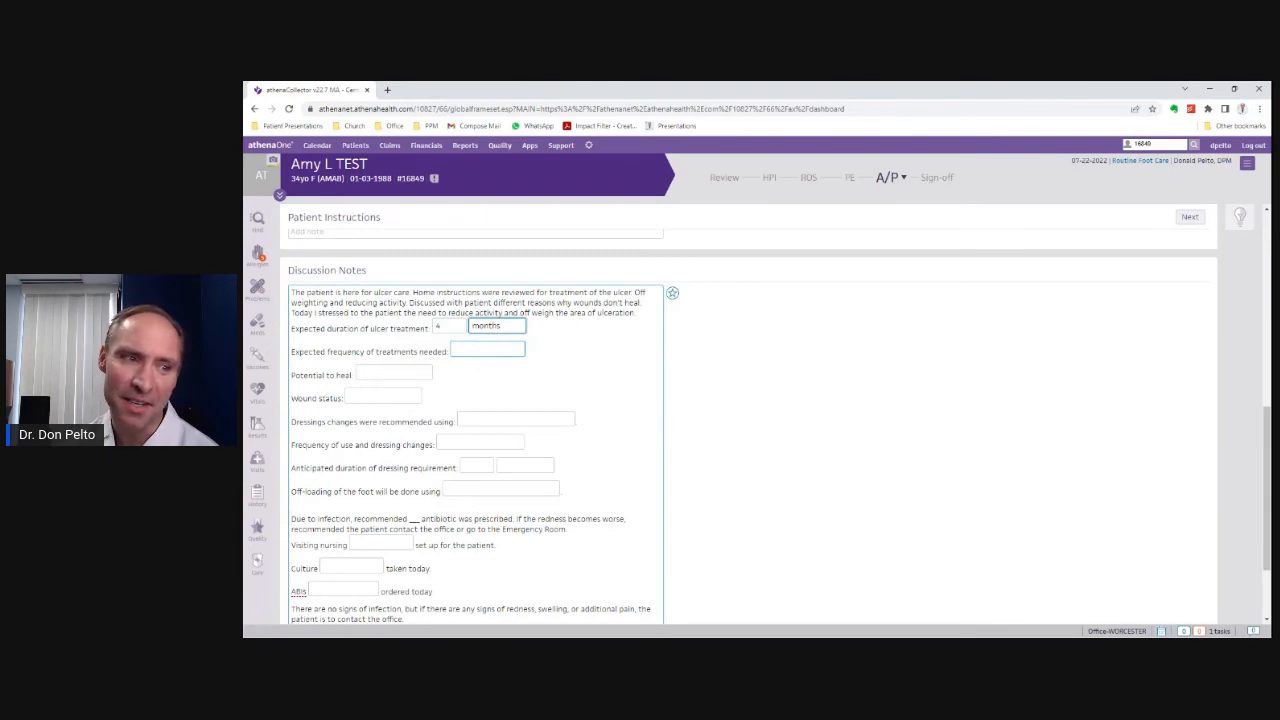
- Set the expected frequency of treatments needed to every 2 weeks
key("Down")
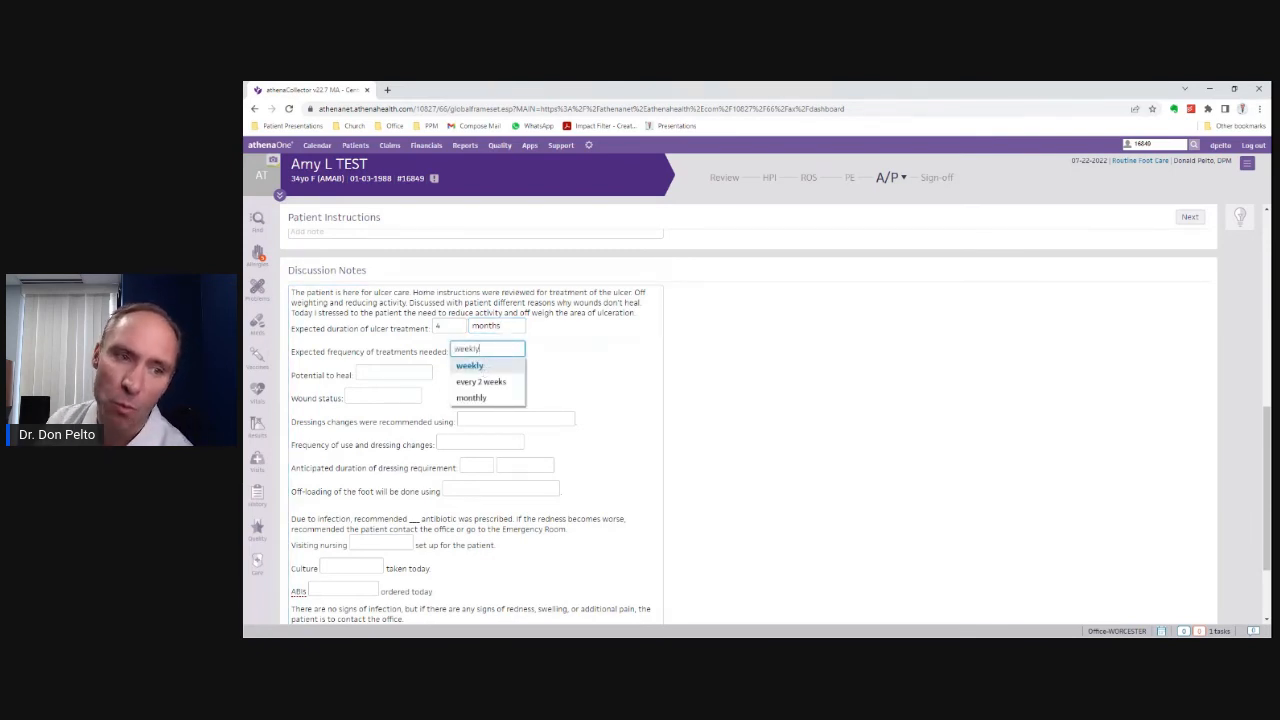
key("Down")
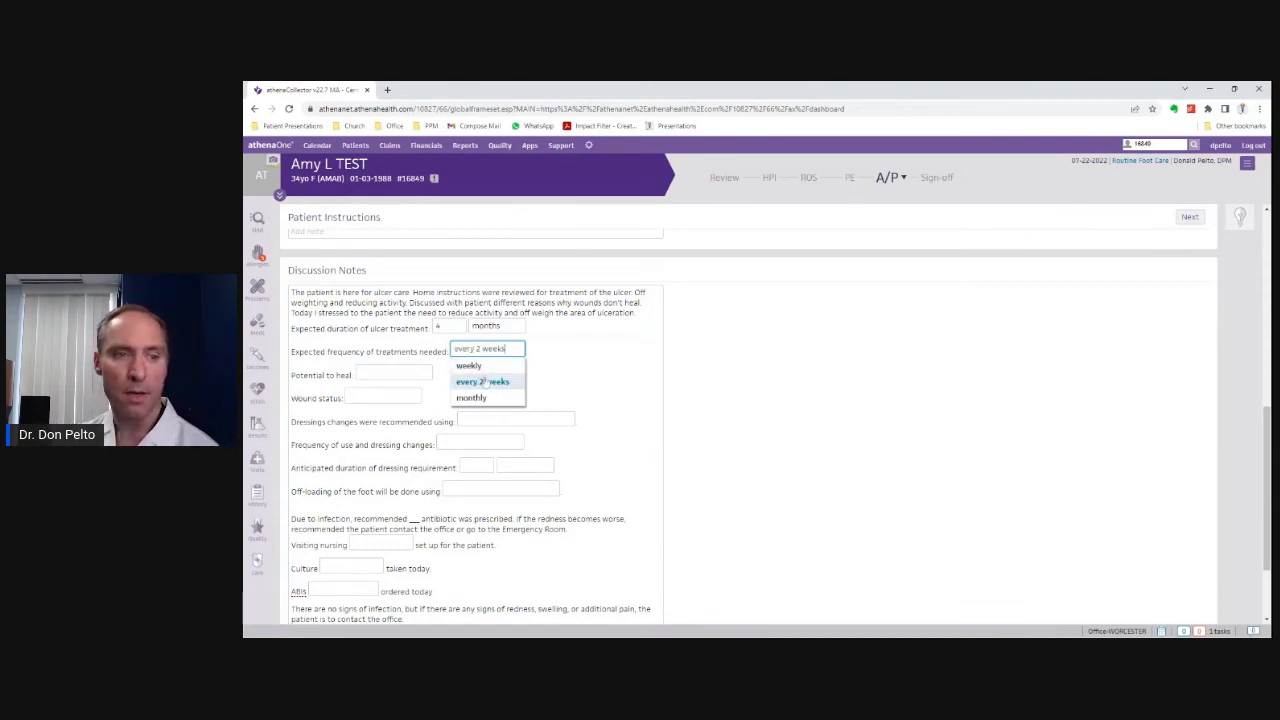
left_click(482, 384)
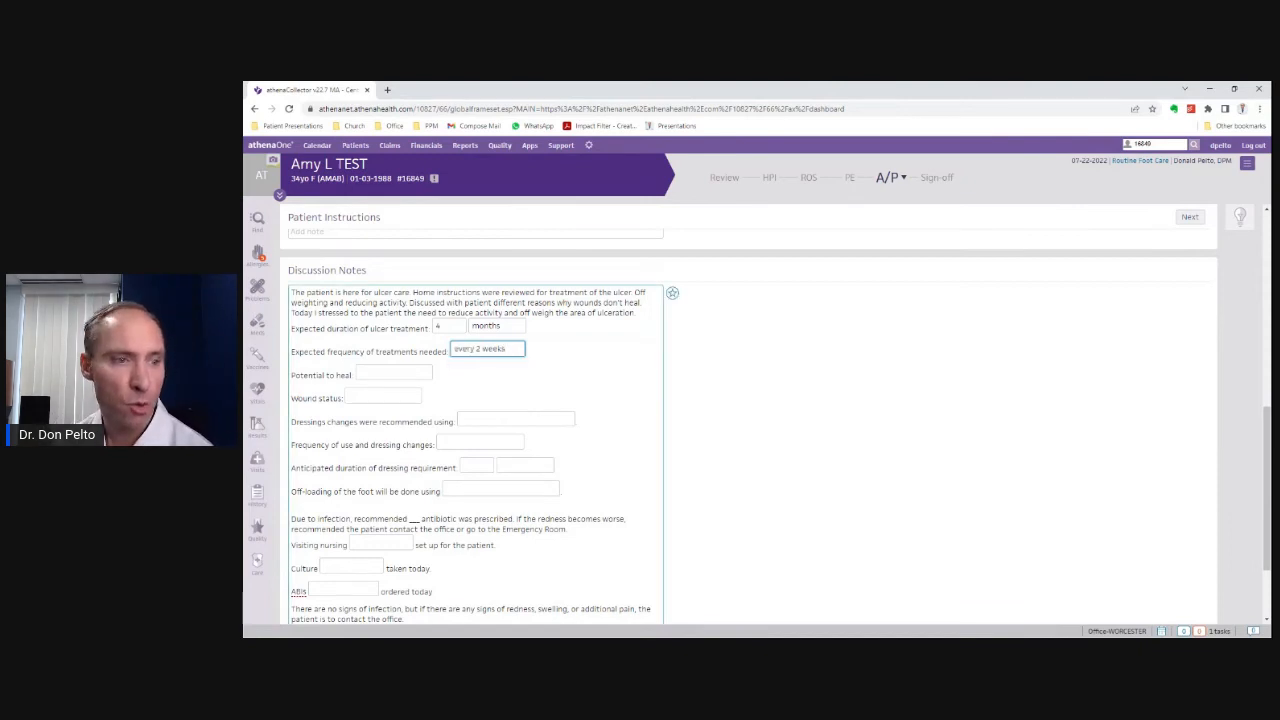
- Record the potential to heal as good and the wound status as improved
left_click(395, 372)
left_click(385, 408)
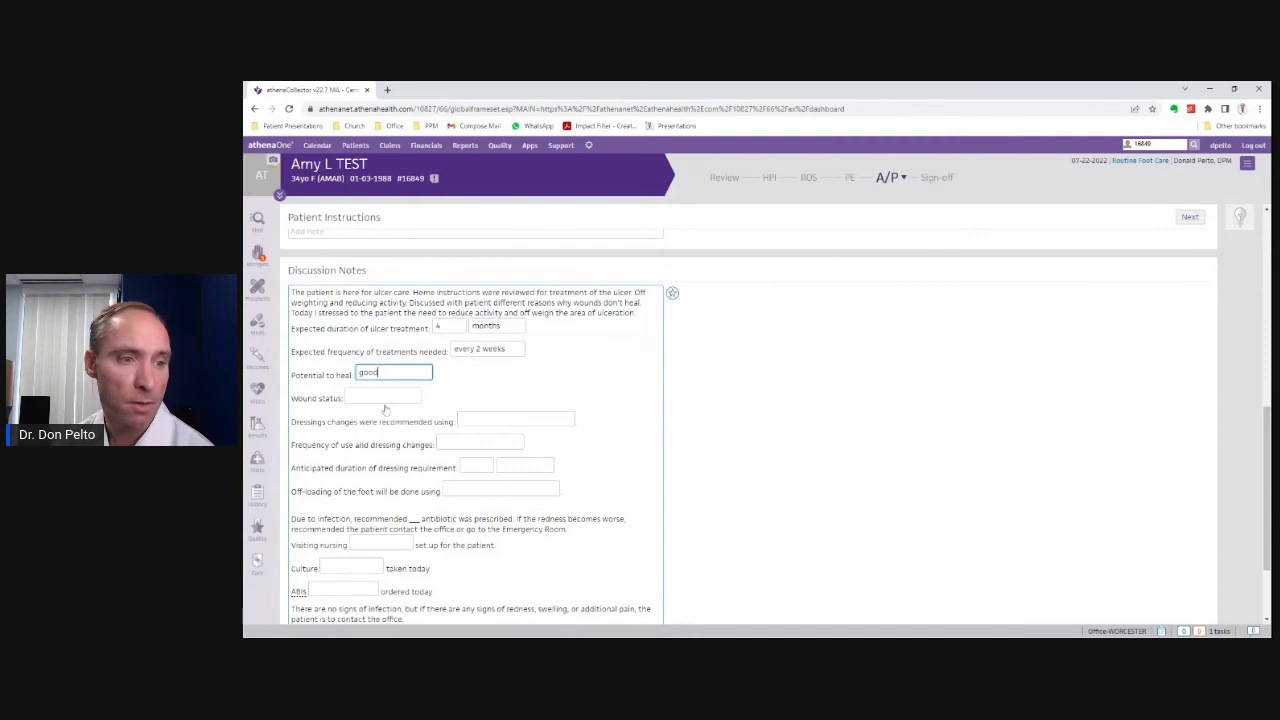
left_click(381, 397)
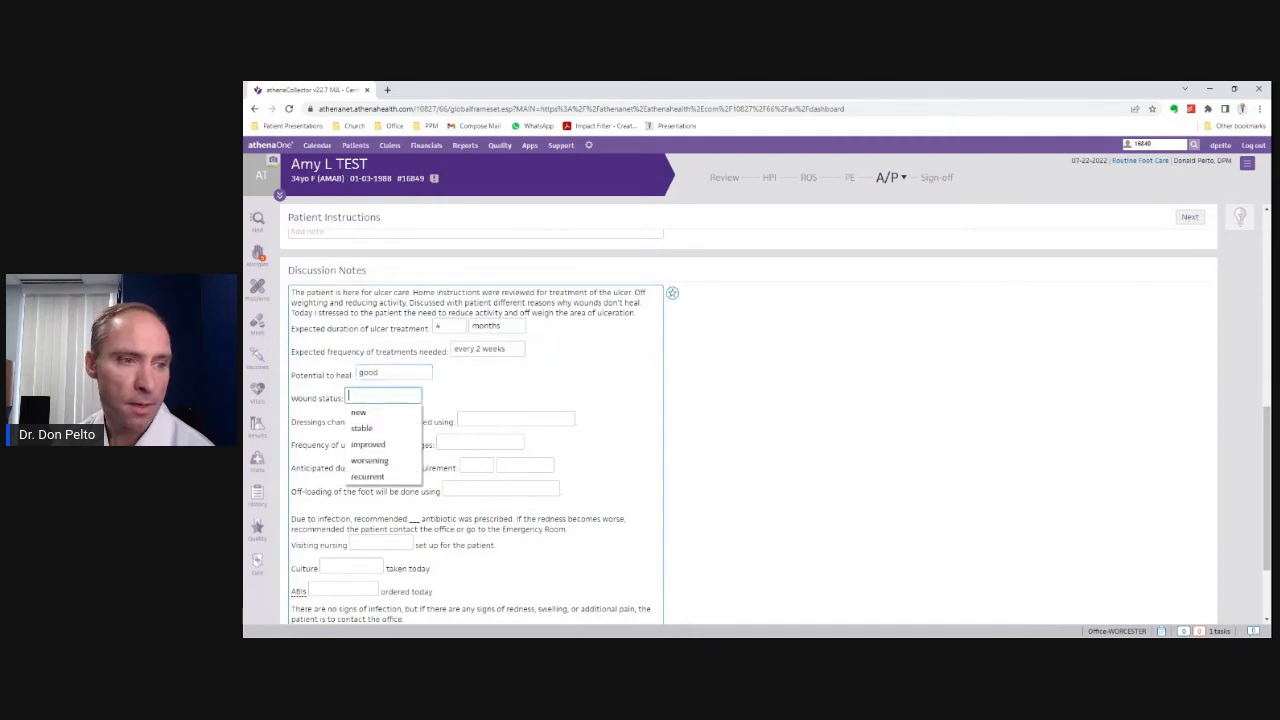
left_click(368, 444)
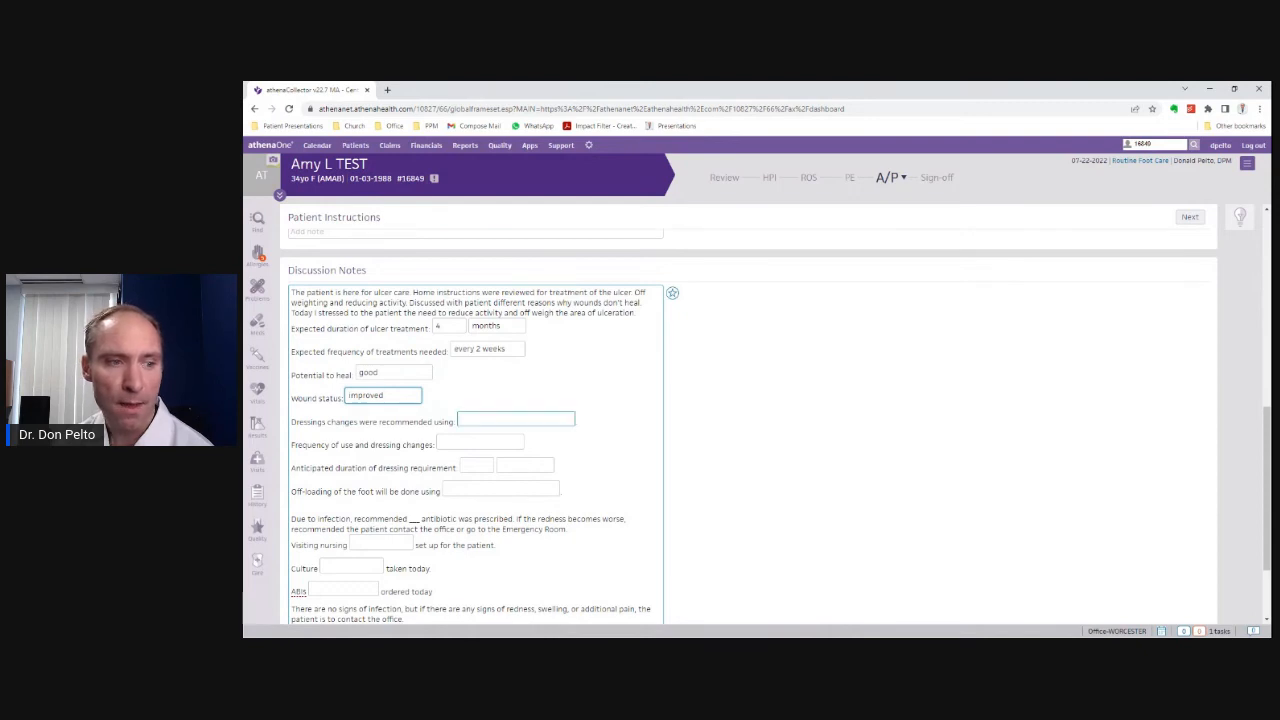
- Record collagen powder as the recommended dressing, with use and dressing changes set to daily
left_click(515, 419)
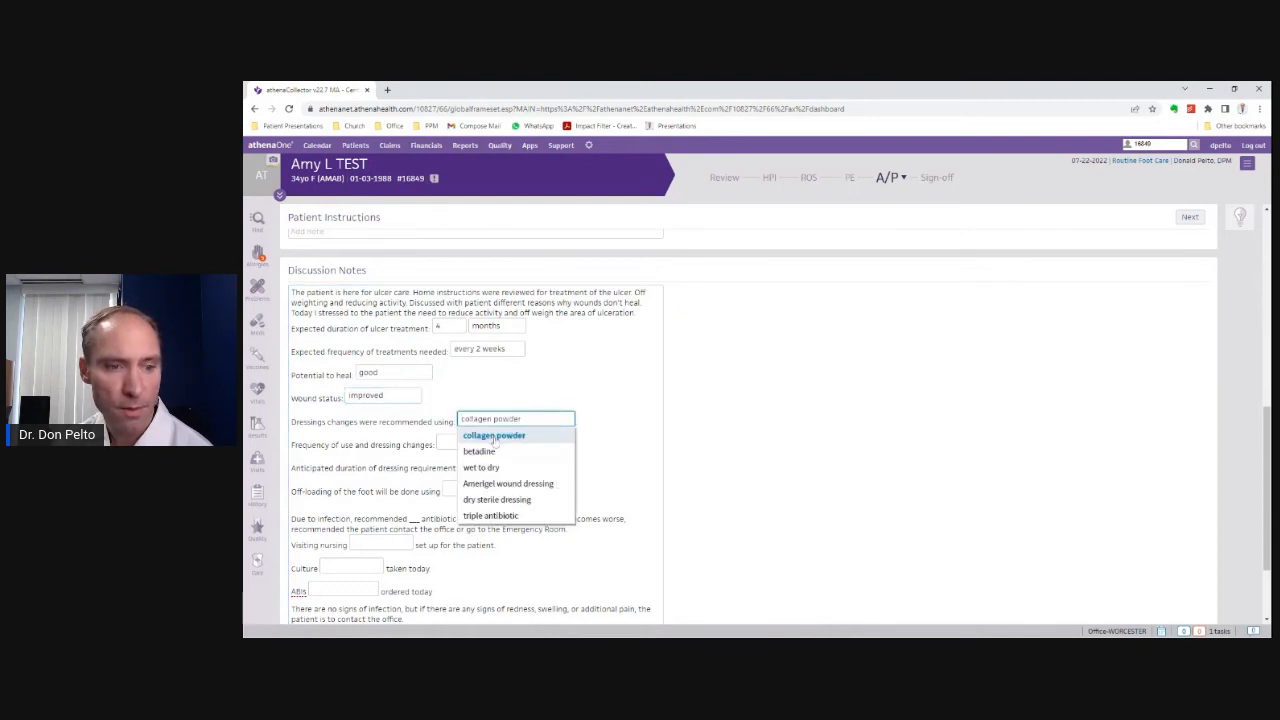
left_click(493, 436)
scroll(493, 436, "down", 1)
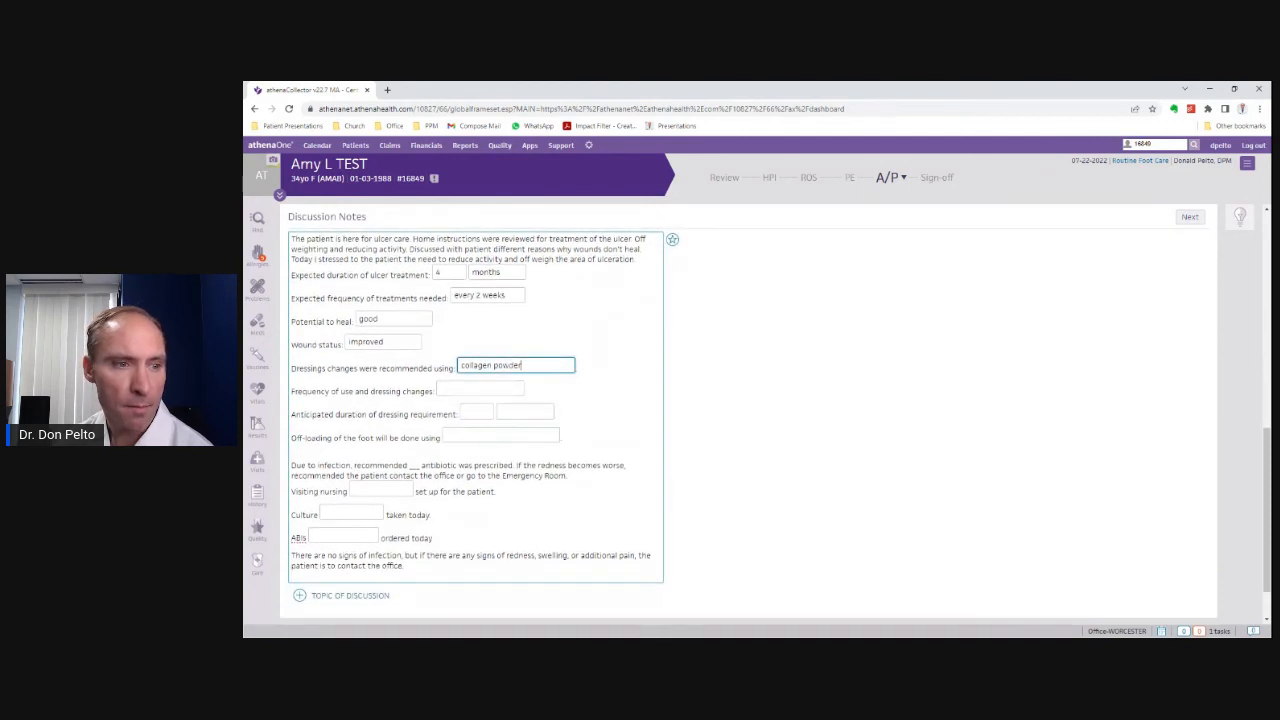
left_click(480, 388)
left_click(477, 406)
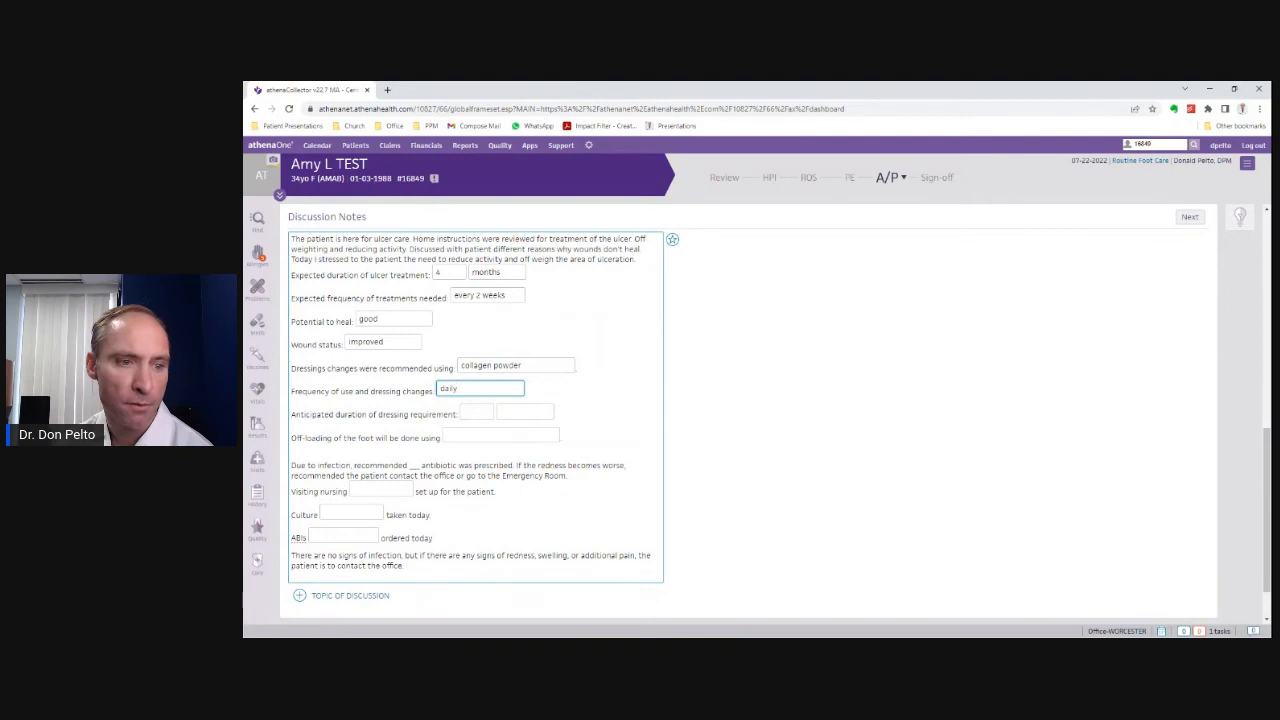
- Set the anticipated duration of the dressing requirement to 4 months and the off-loading method to surgical shoe
left_click(476, 412)
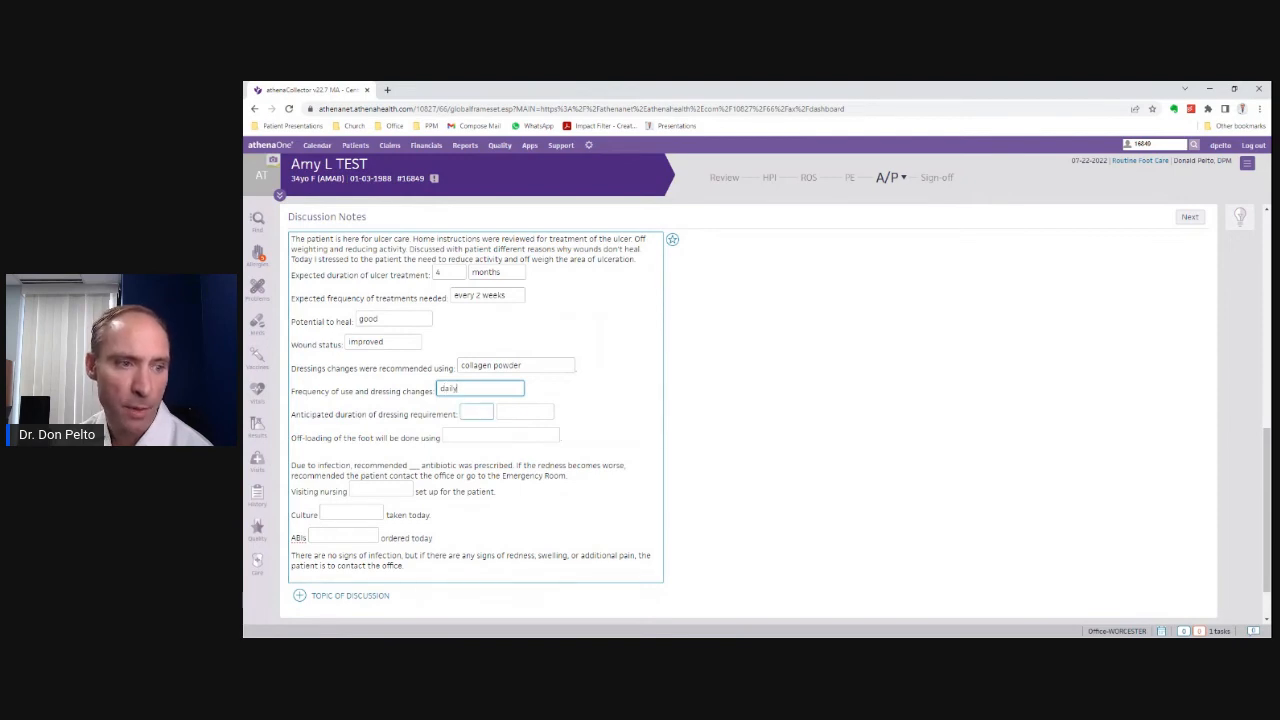
left_click(477, 412)
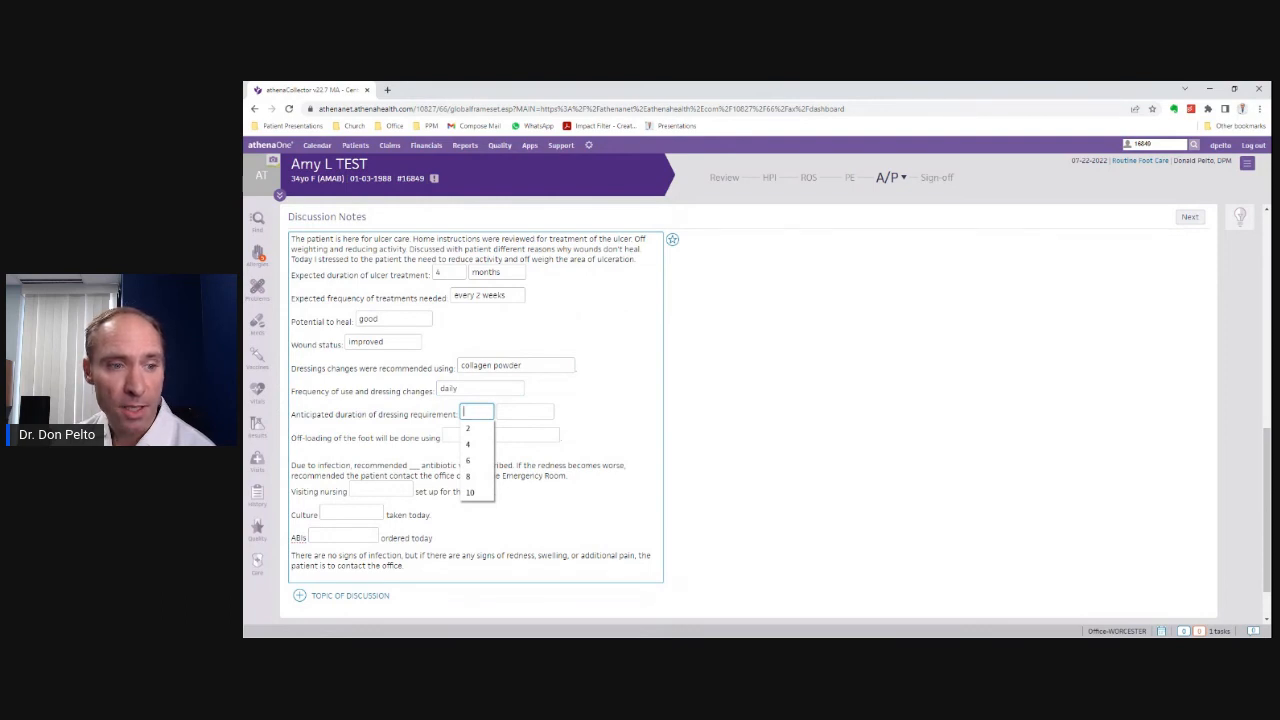
left_click(467, 444)
left_click(515, 444)
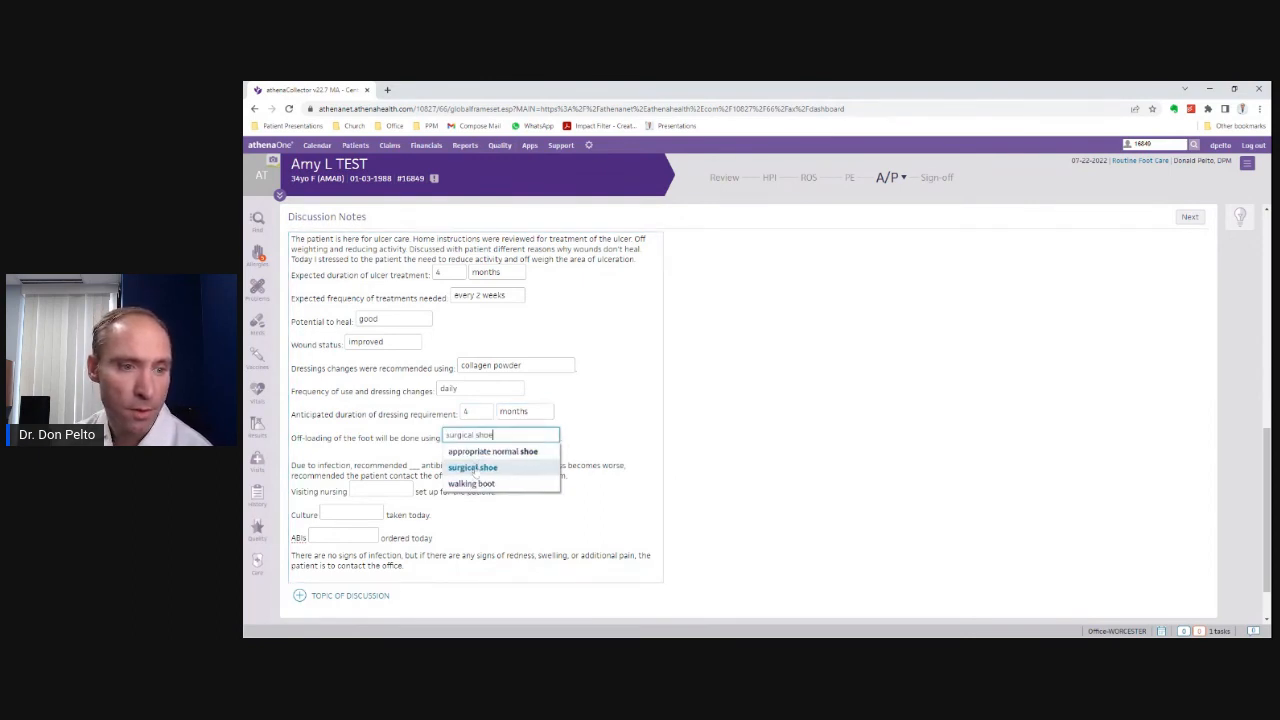
left_click(472, 467)
- Delete the infection antibiotic, visiting nursing, culture and ABIs lines from the Discussion Notes
scroll(472, 467, "down", 1)
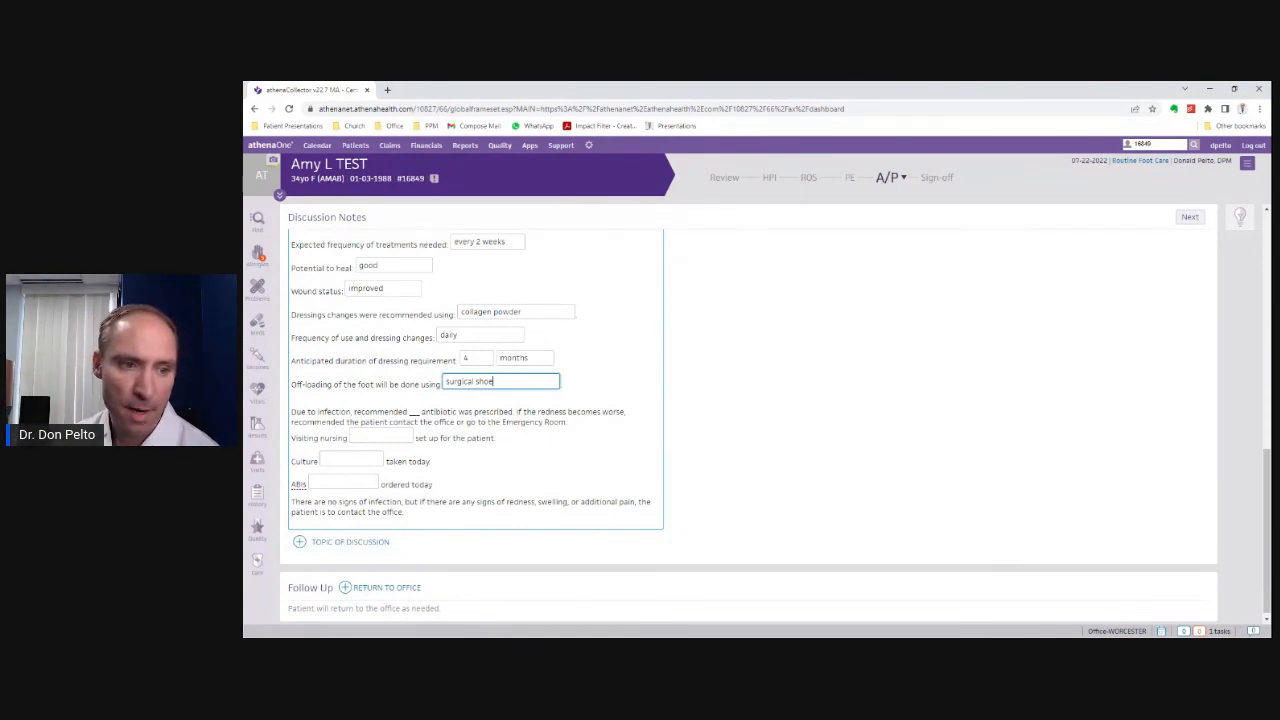
left_click(381, 436)
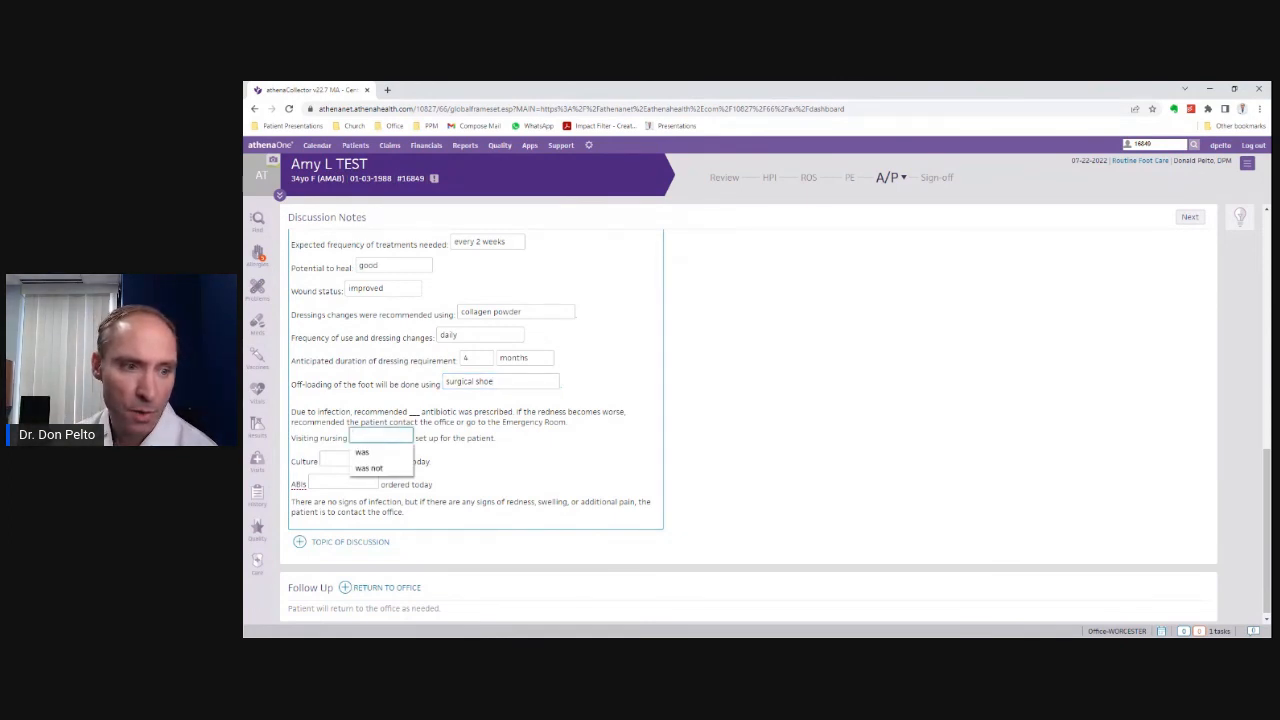
left_click(453, 438)
left_click(351, 459)
left_click(343, 482)
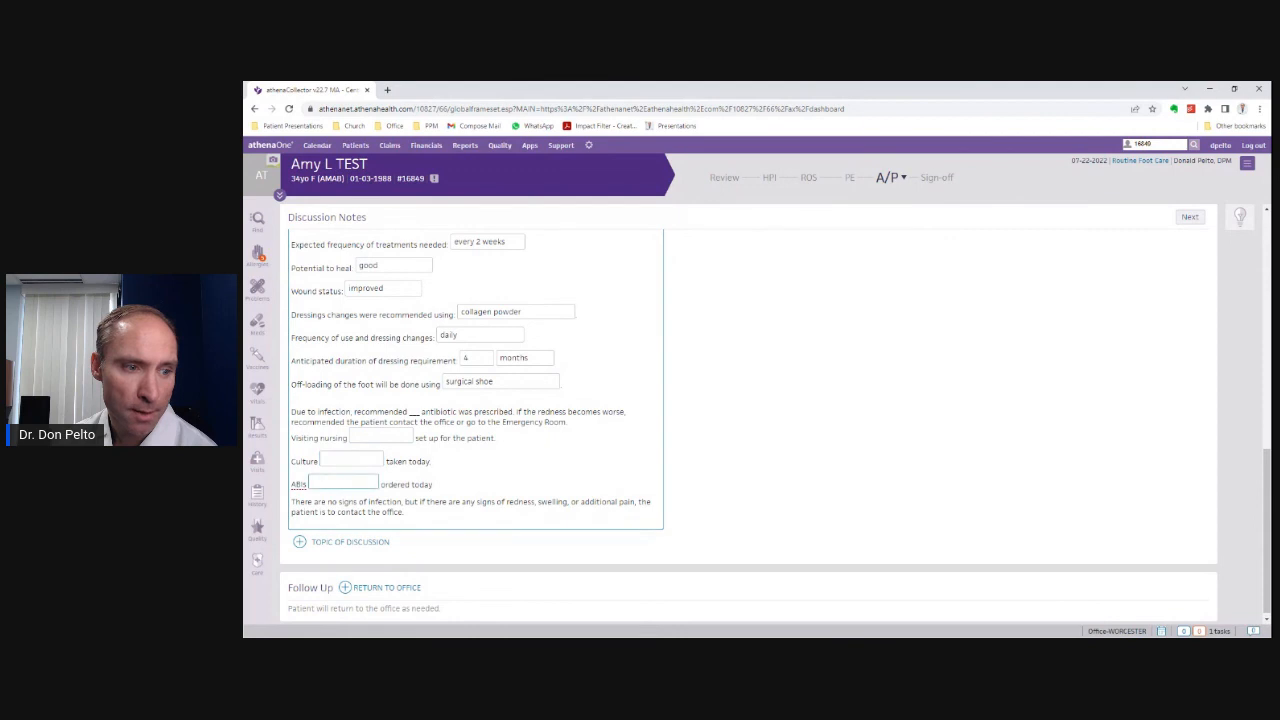
left_click(490, 438)
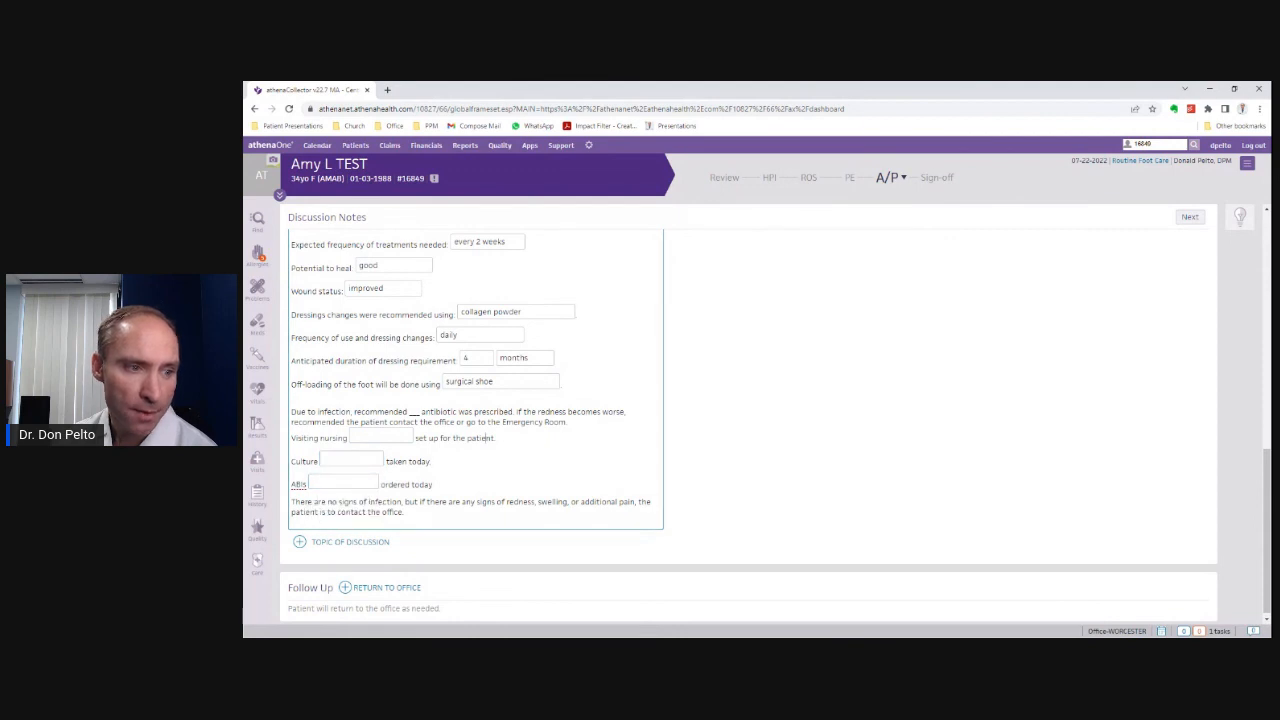
left_click_drag(291, 412, 434, 485)
key("Delete")
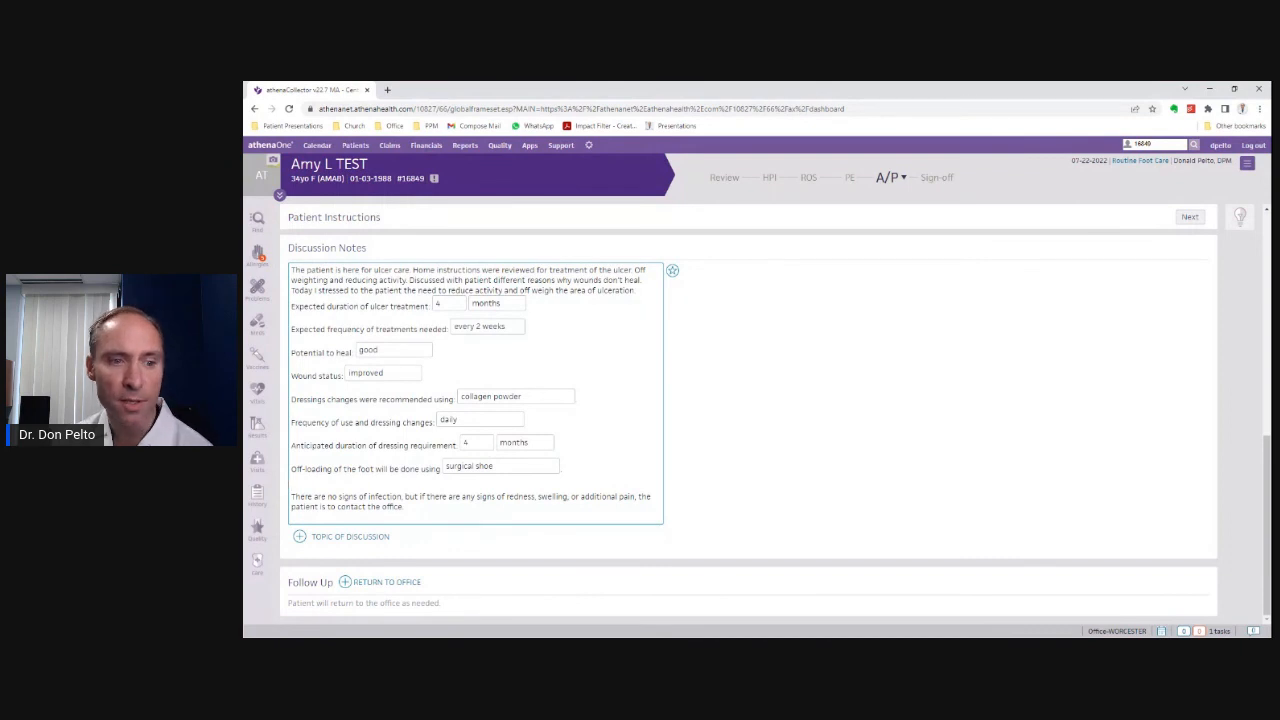
- Proceed to the Sign-off stage and review the encounter's discussion summary and the procedure codes on its billing page
left_click(1190, 217)
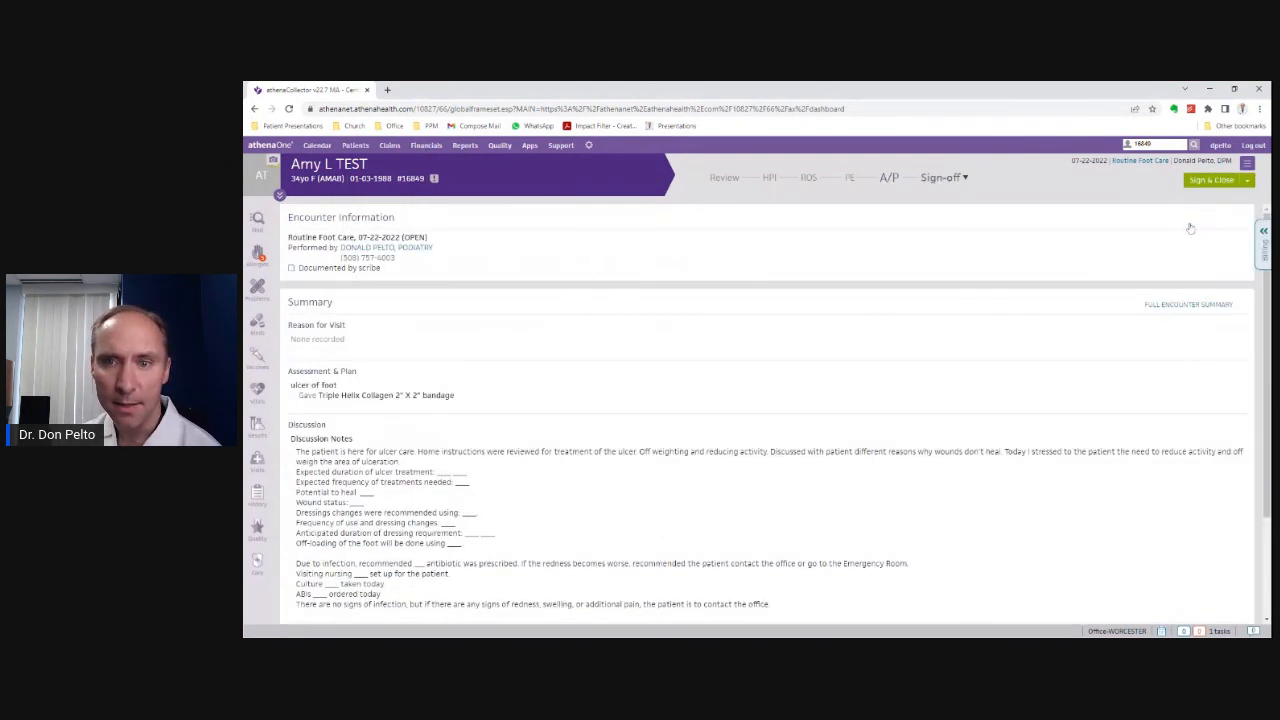
scroll(582, 419, "down", 1)
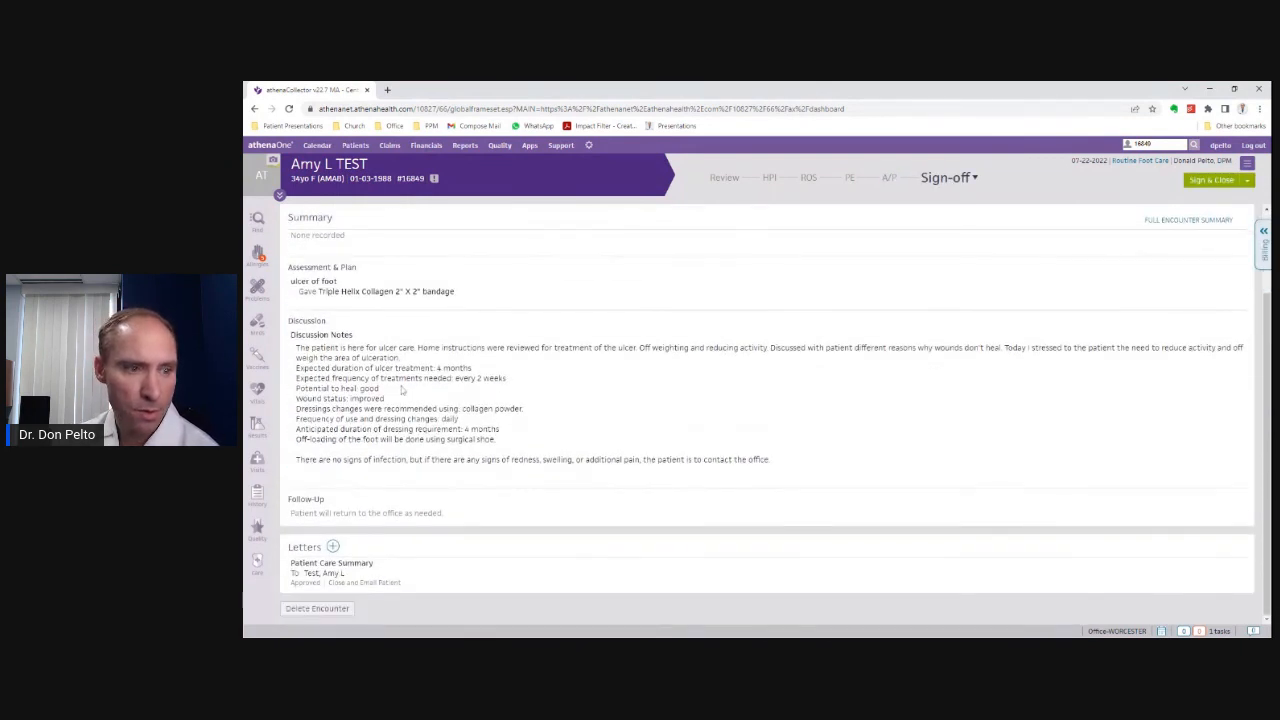
left_click(1262, 248)
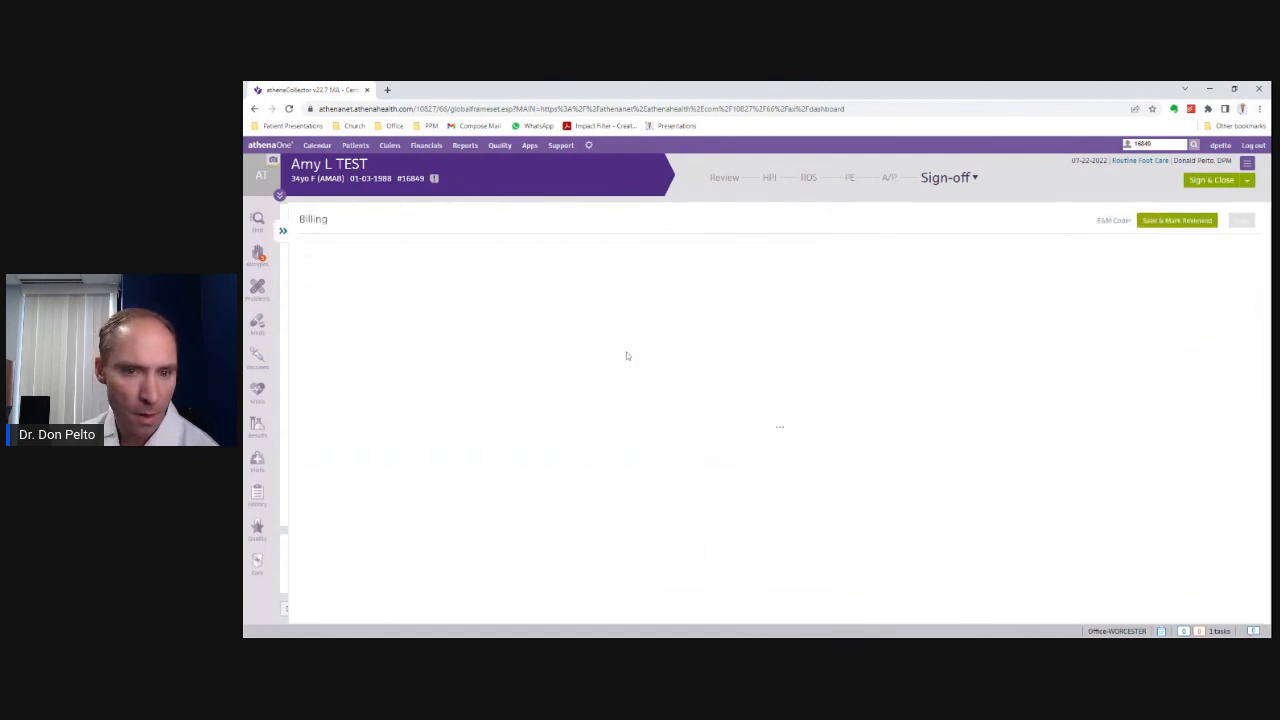
scroll(520, 378, "down", 3)
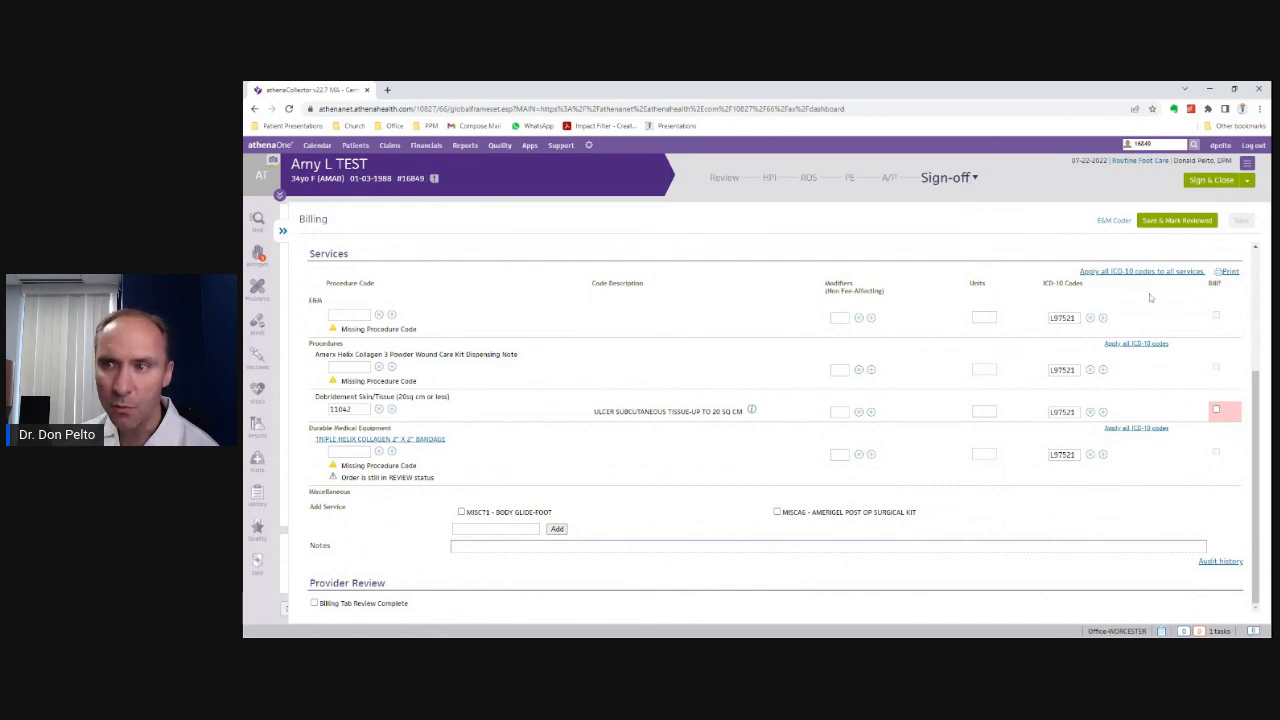
left_click(283, 231)
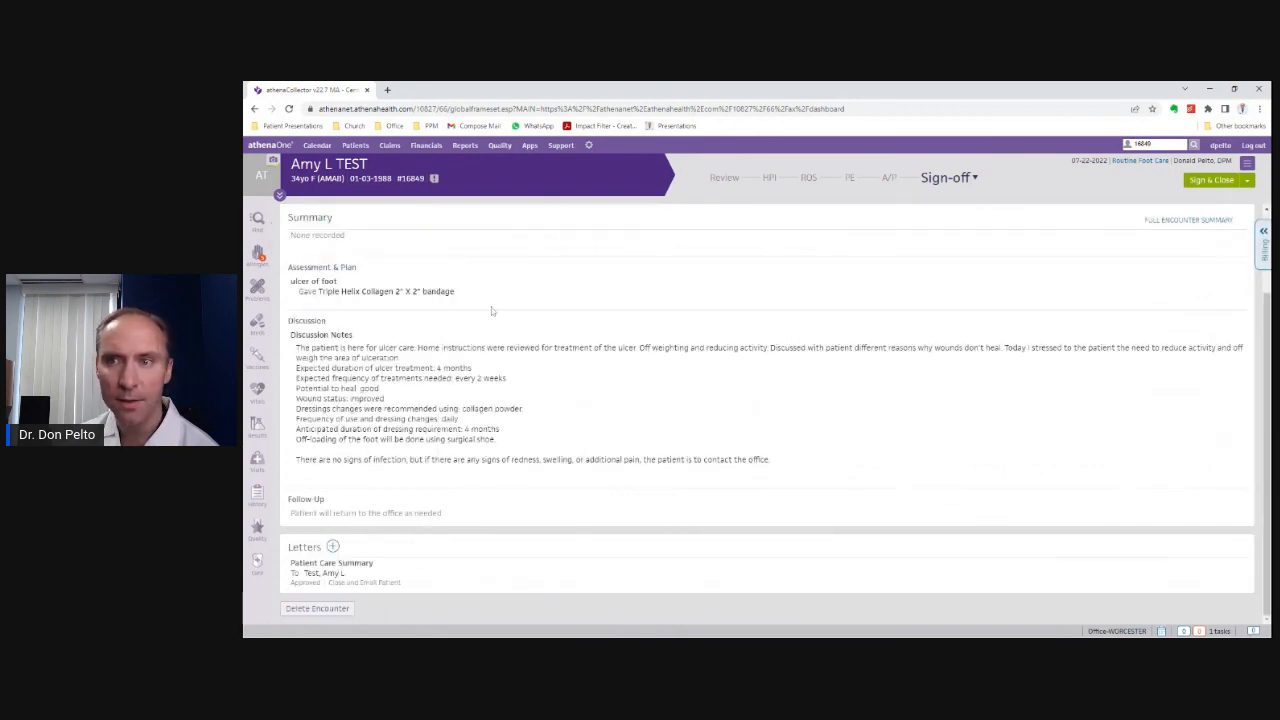